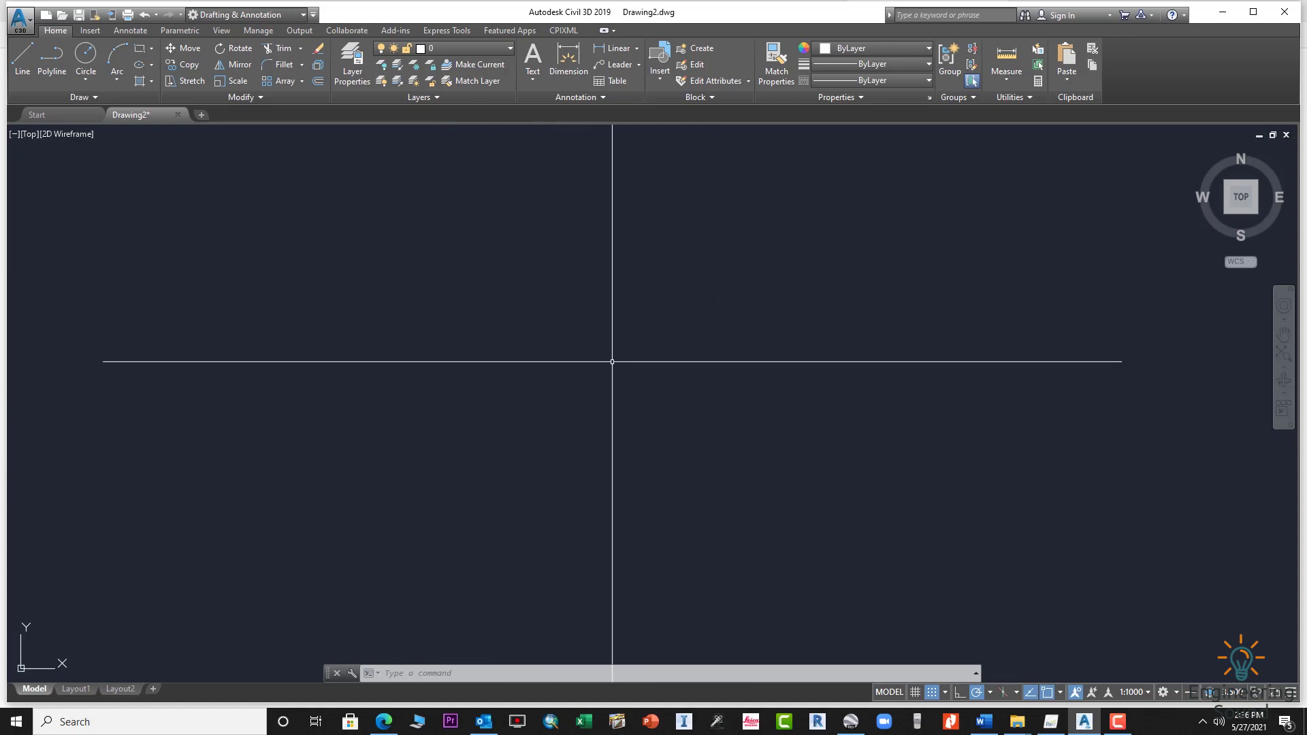
- Make several clicks in the Civil 3D drawing window before drawing
click(505, 215)
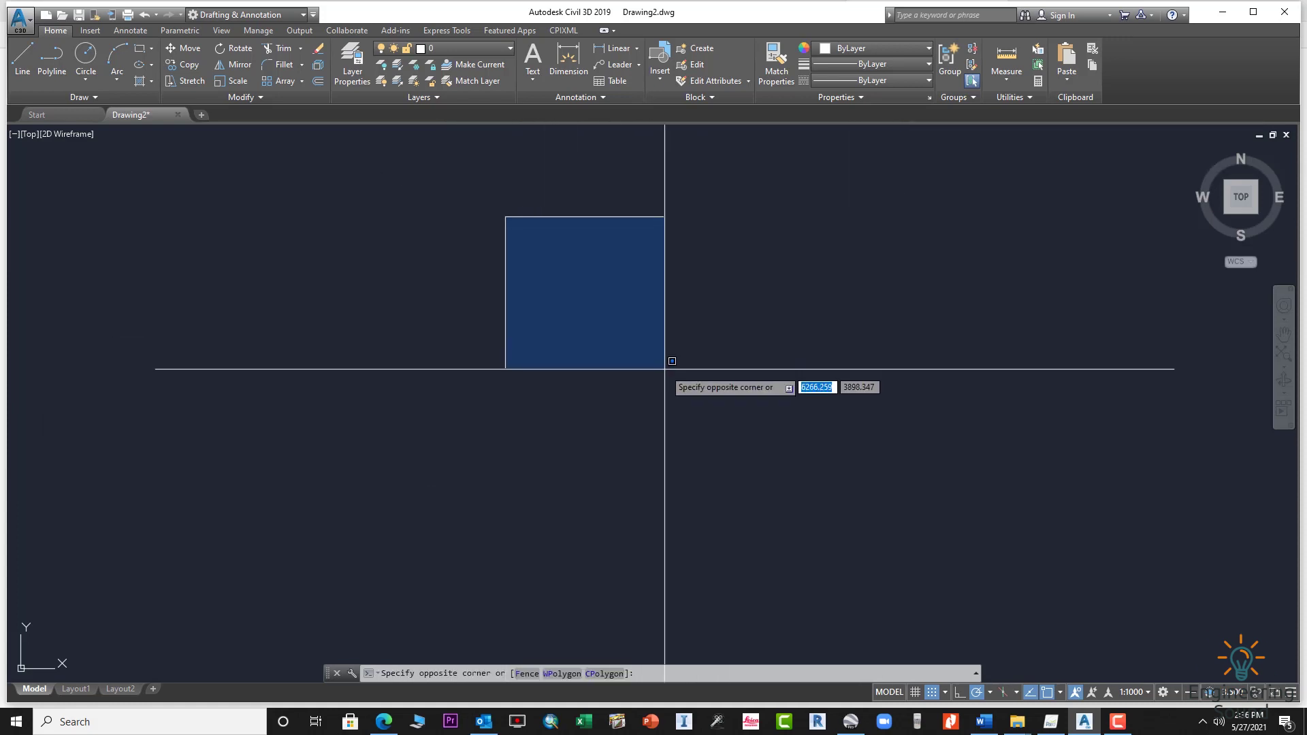
click(665, 368)
click(659, 304)
click(787, 373)
click(782, 388)
click(574, 329)
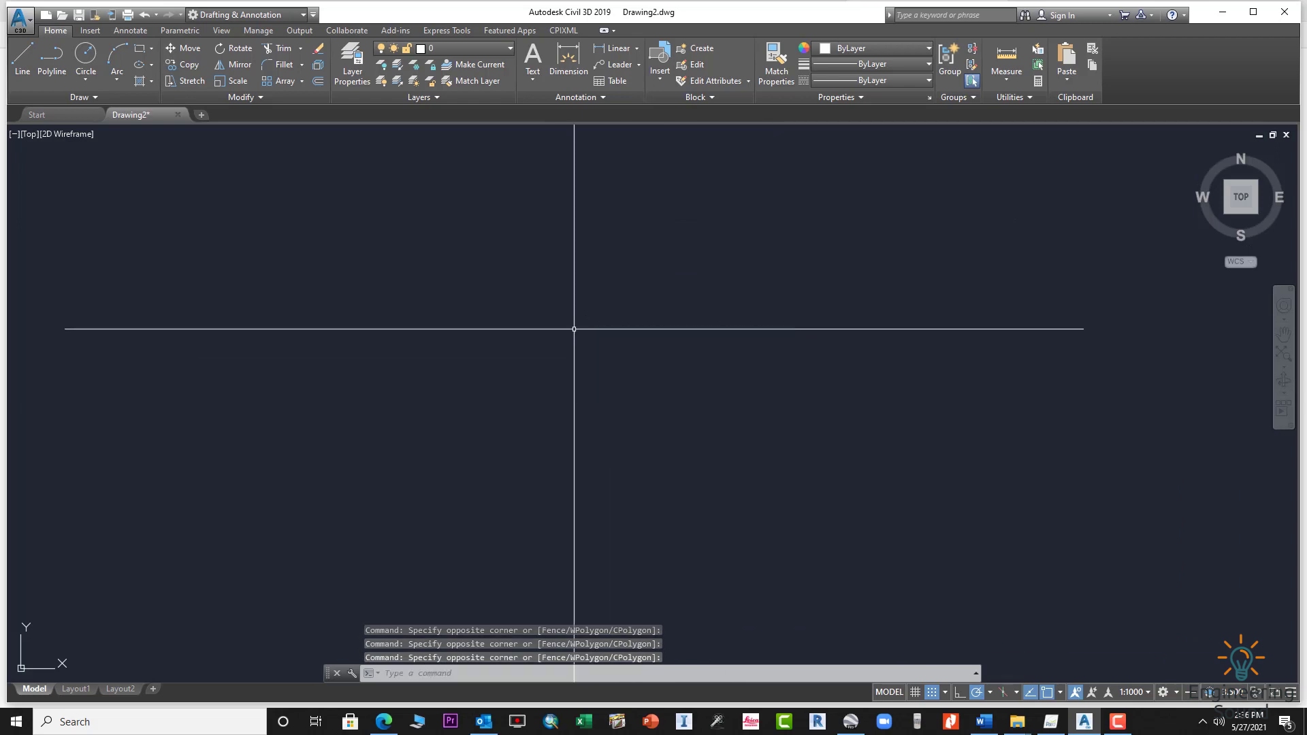
click(532, 269)
click(637, 342)
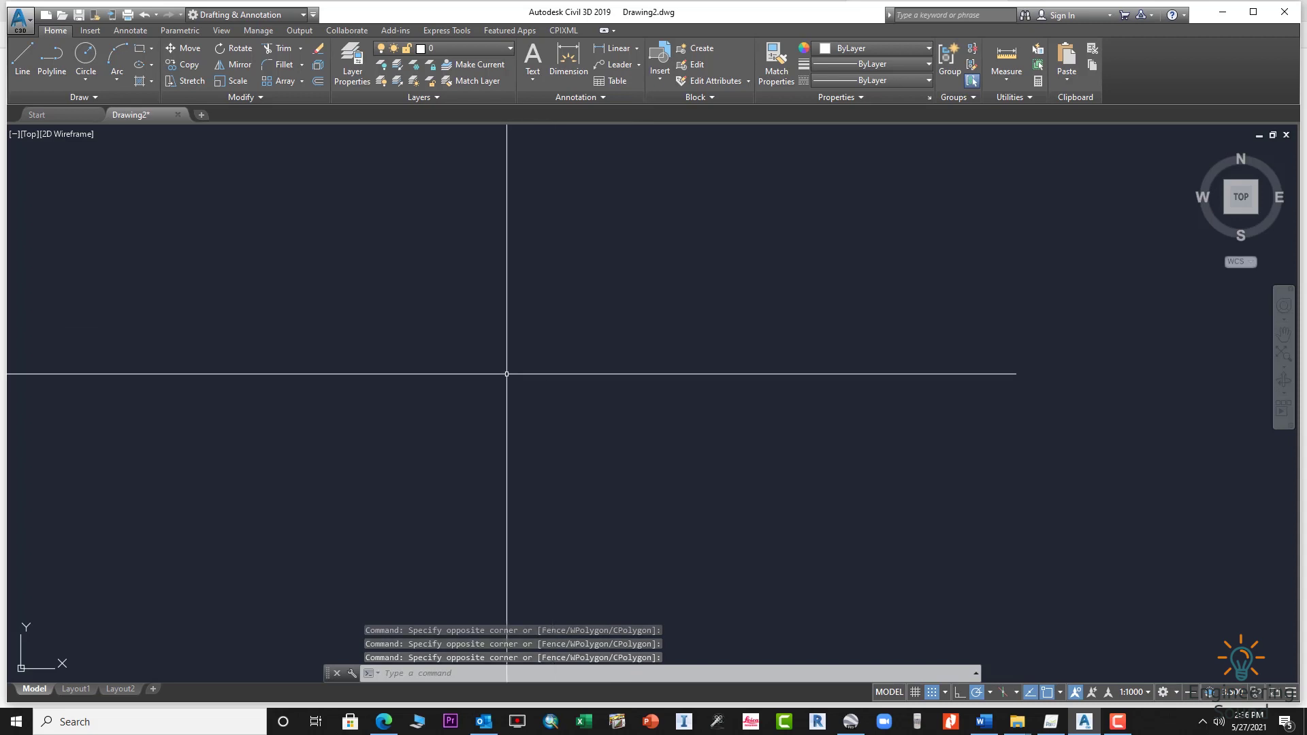
- Draw a 10 by 12 rectangle with RECTANG from a picked first corner
text(r)
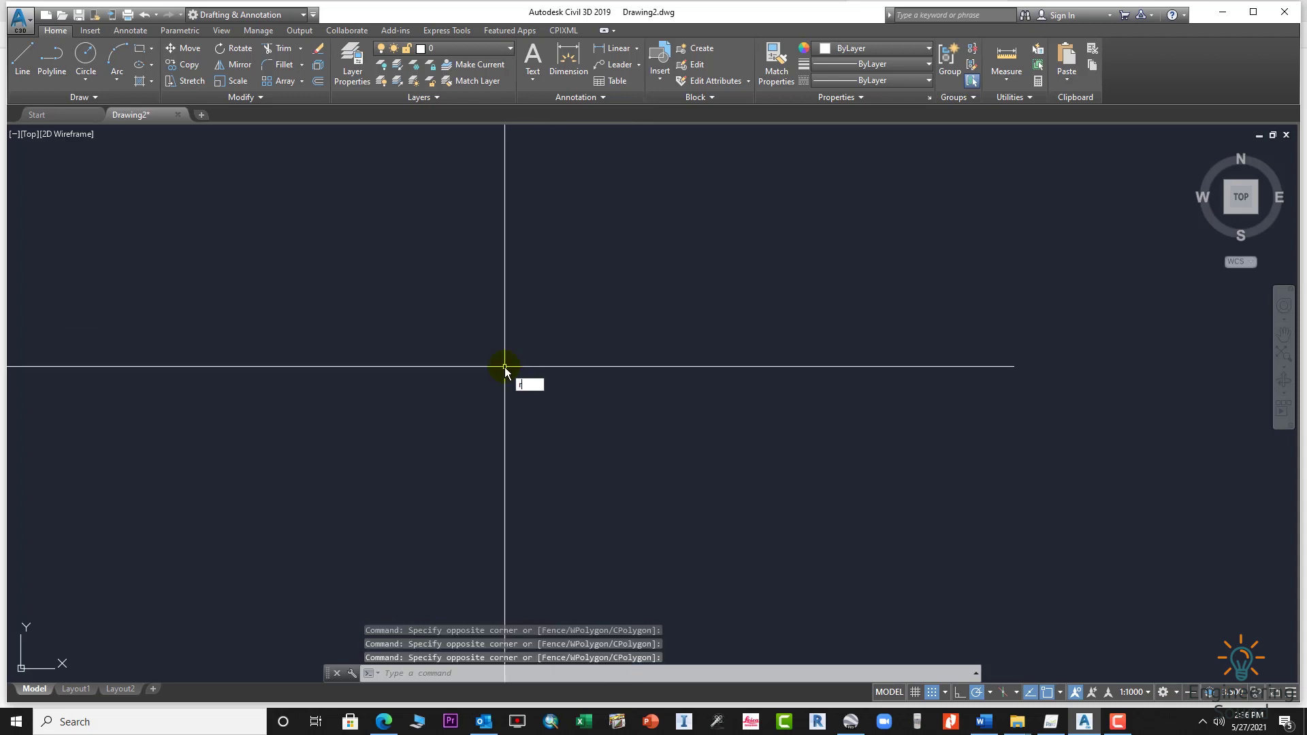
text(ec)
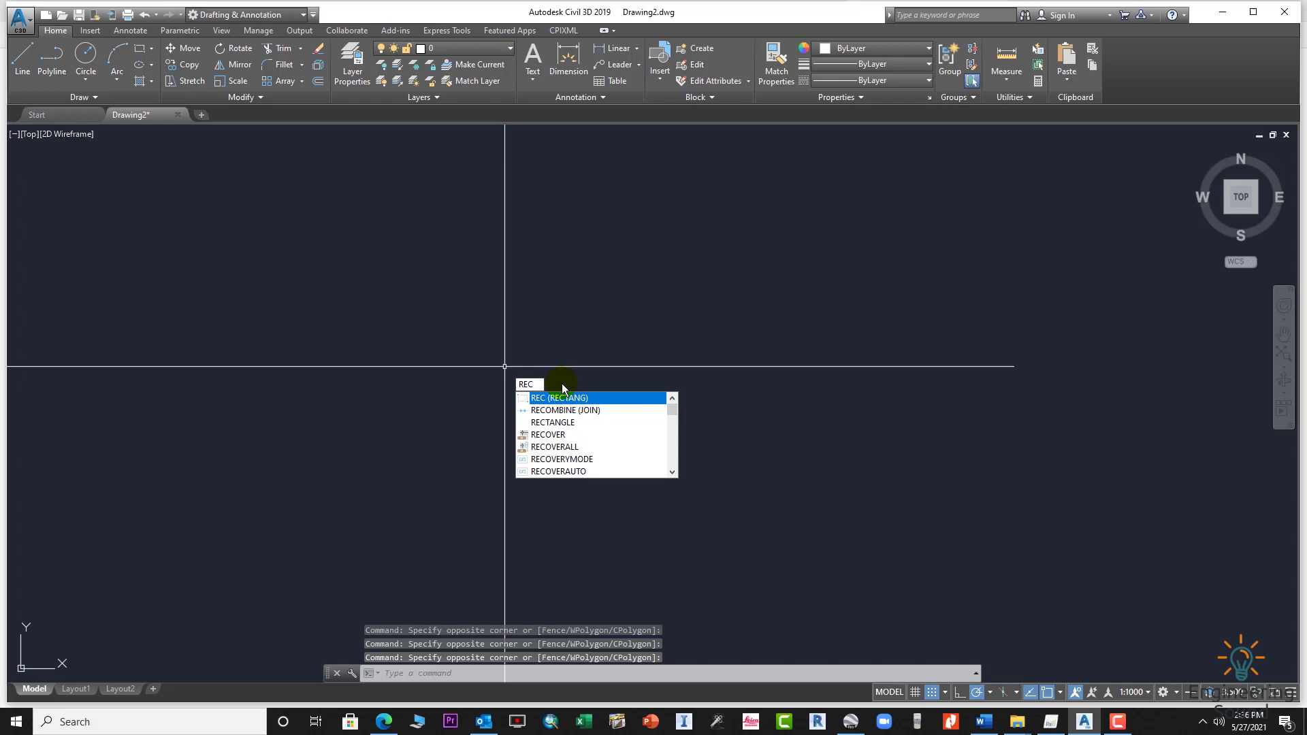
key(Return)
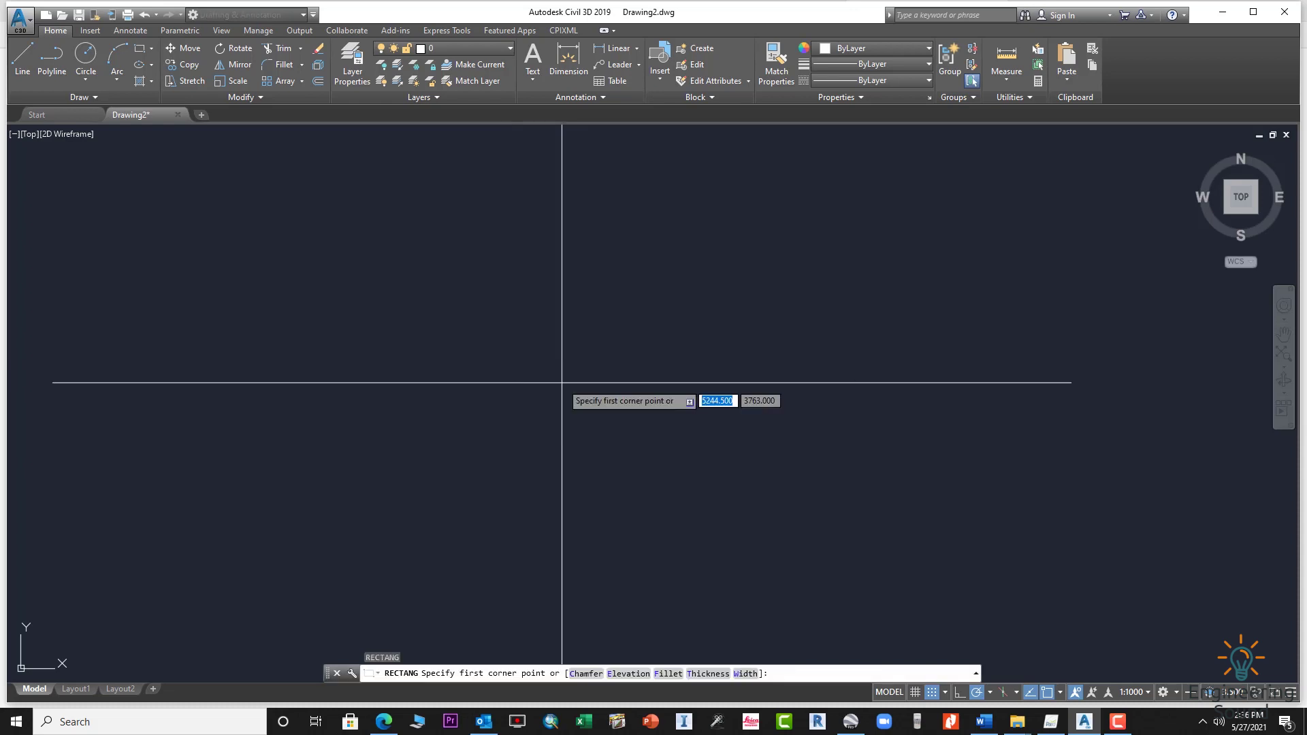
click(498, 398)
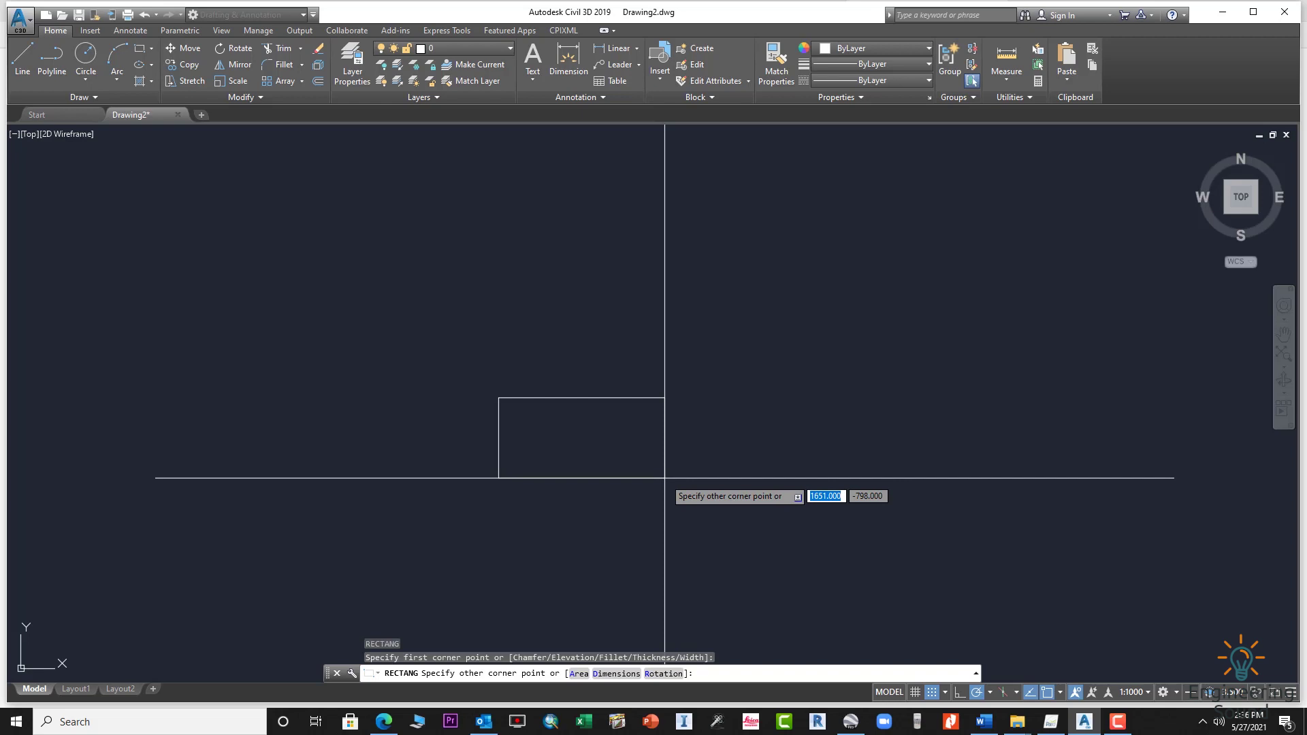
text(10)
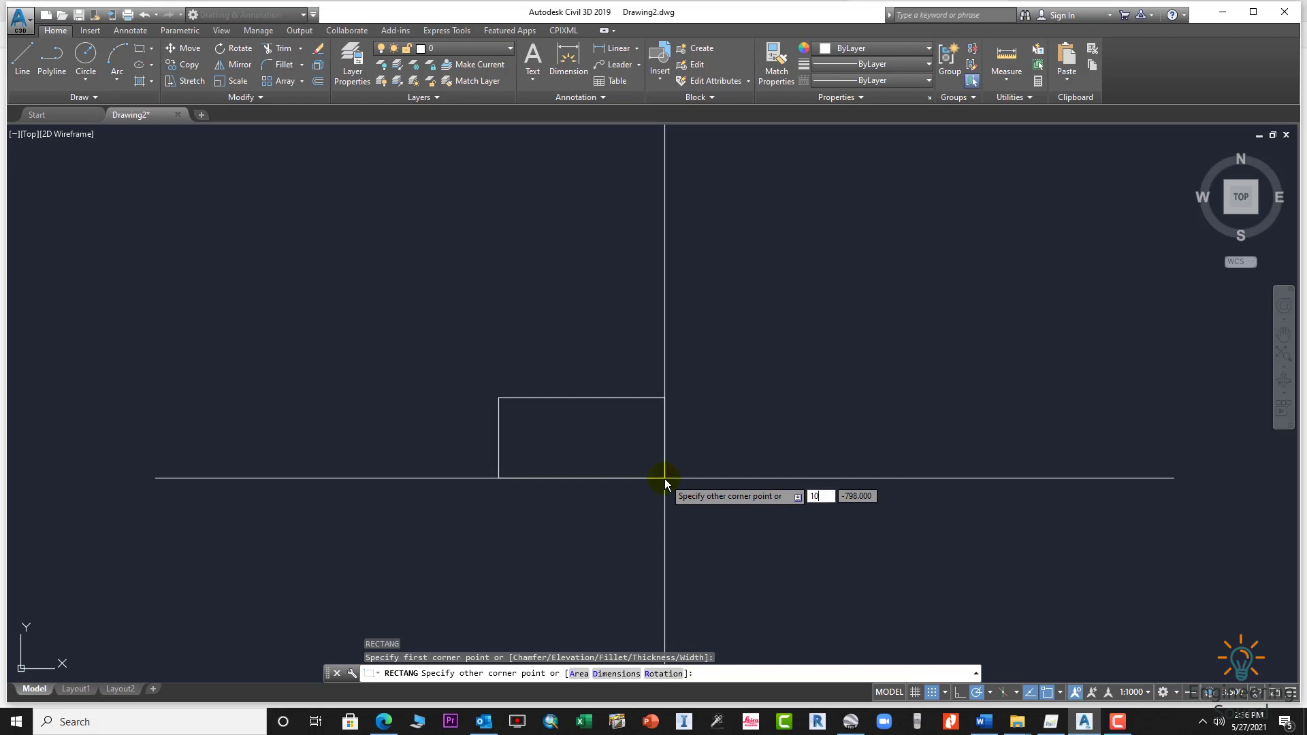
key(Tab)
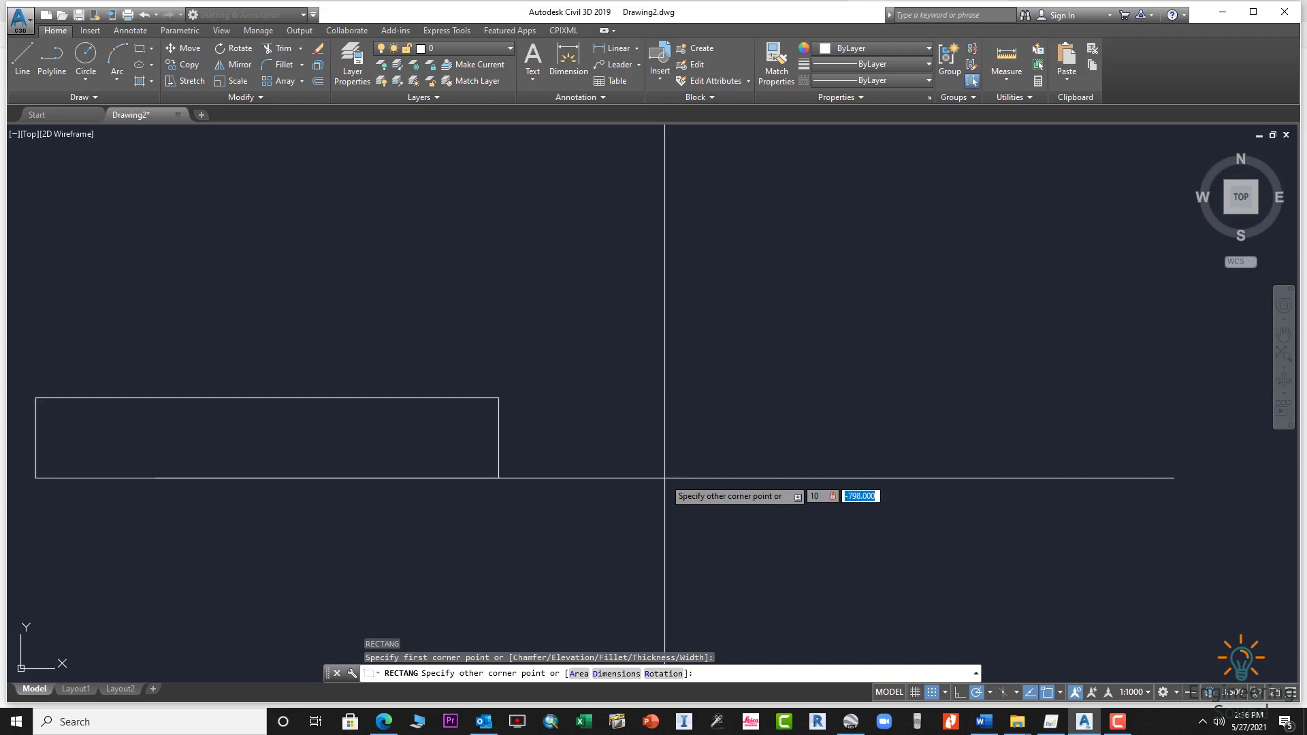
text(12)
key(Return)
- Zoom to the drawing extents with Z, E
text(z)
key(Return)
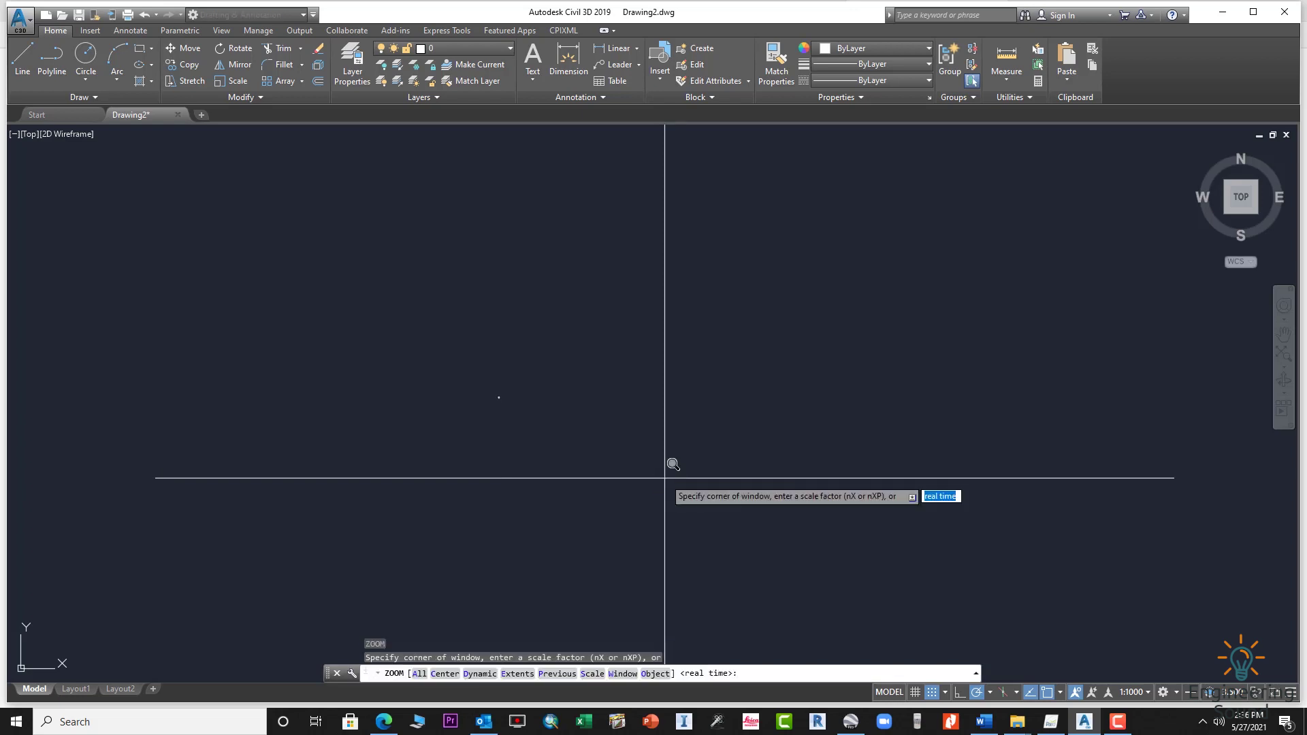
text(e)
key(Return)
scroll(665, 480, down, 4)
middle_drag(720, 487, 650, 379)
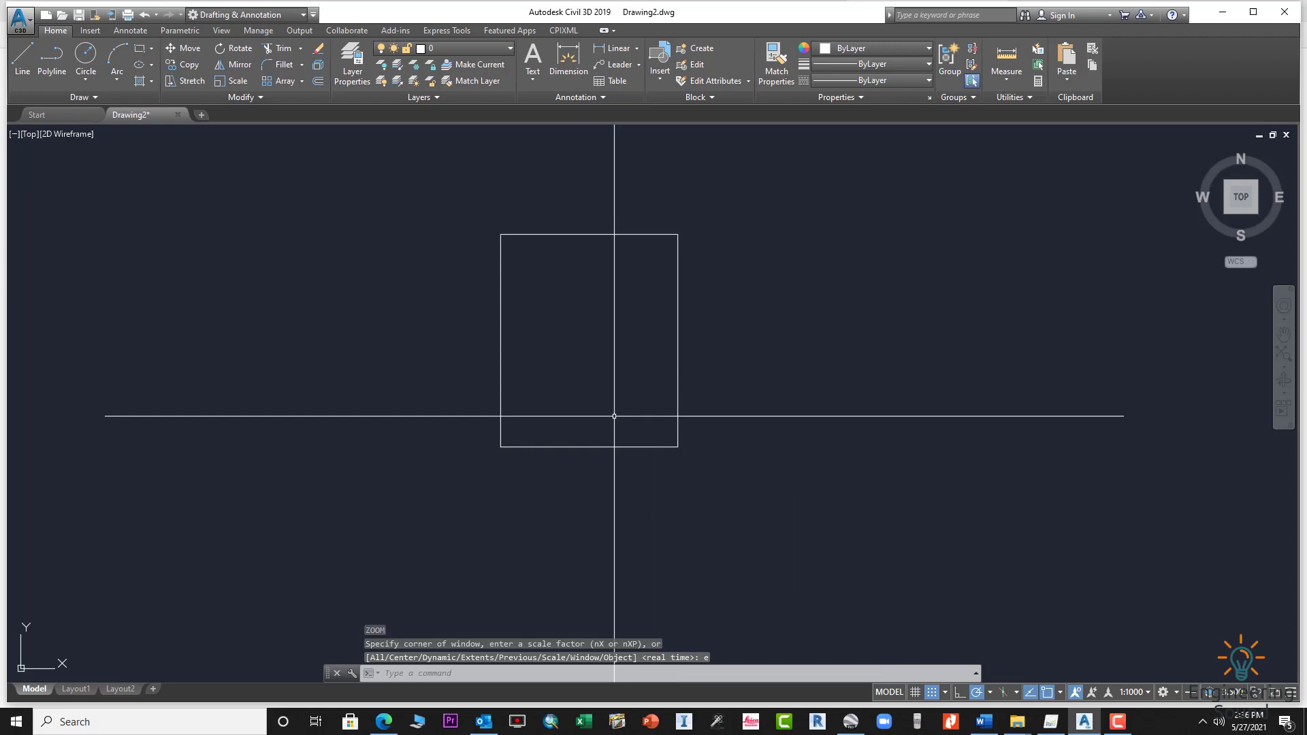
text(dal)
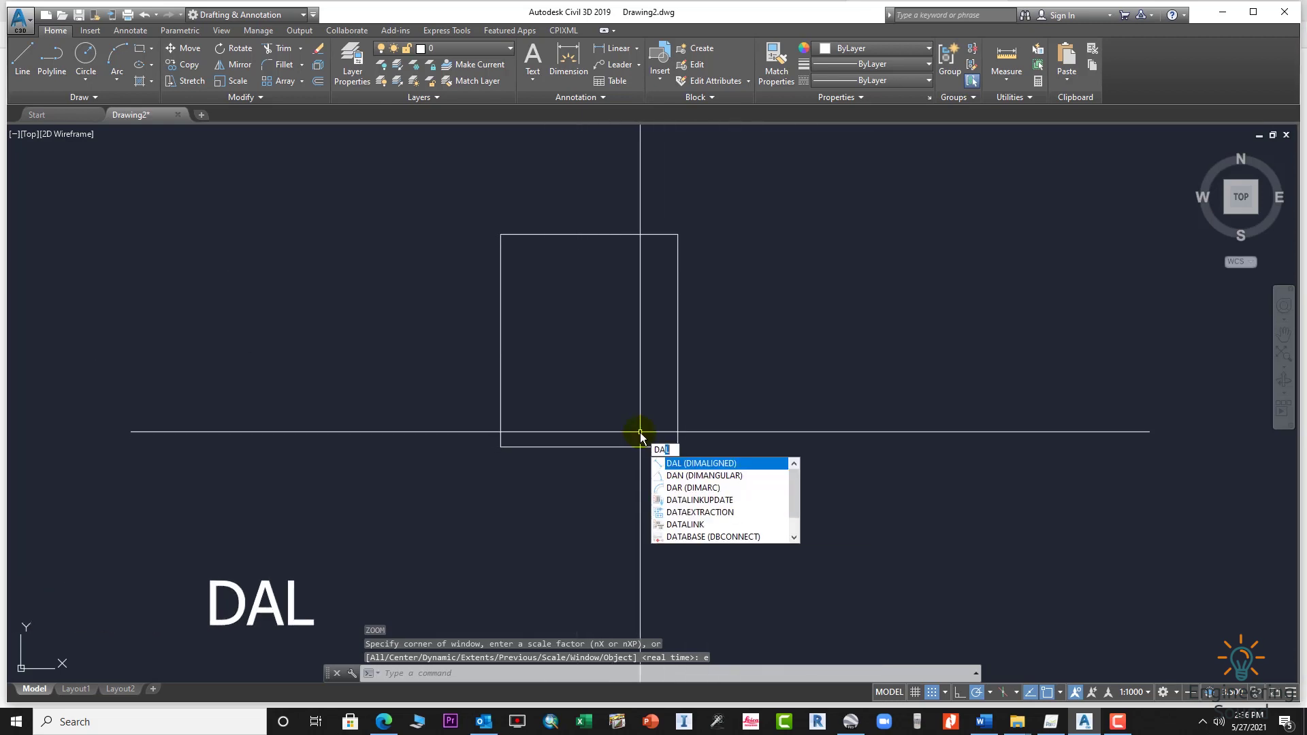
key(Return)
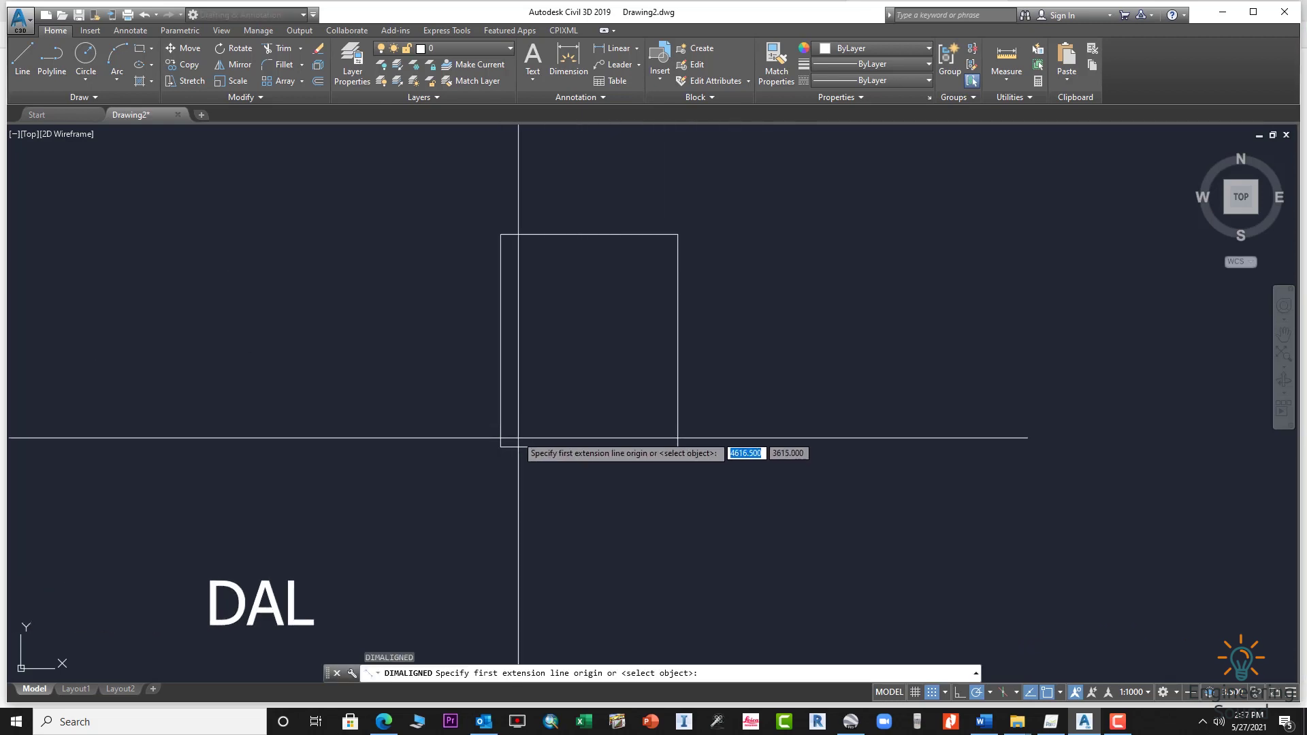
scroll(501, 447, up, 2)
click(492, 448)
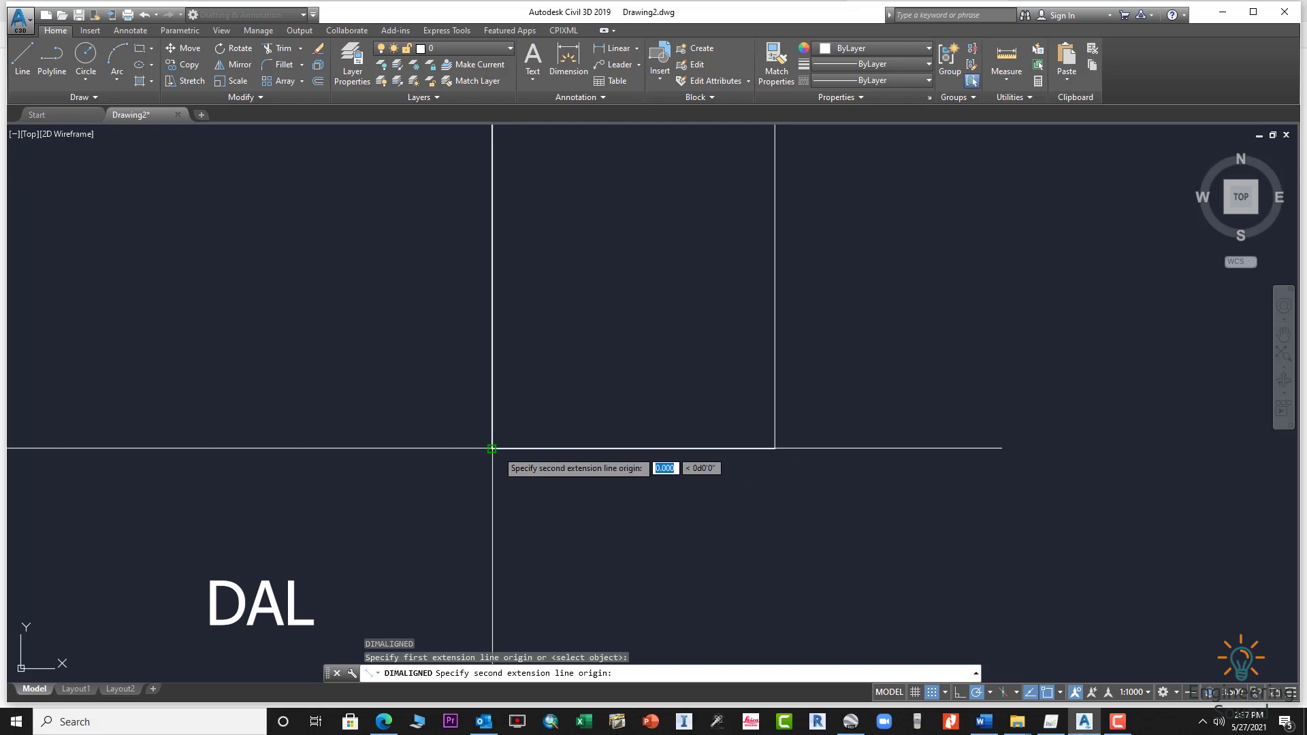
click(775, 448)
click(720, 407)
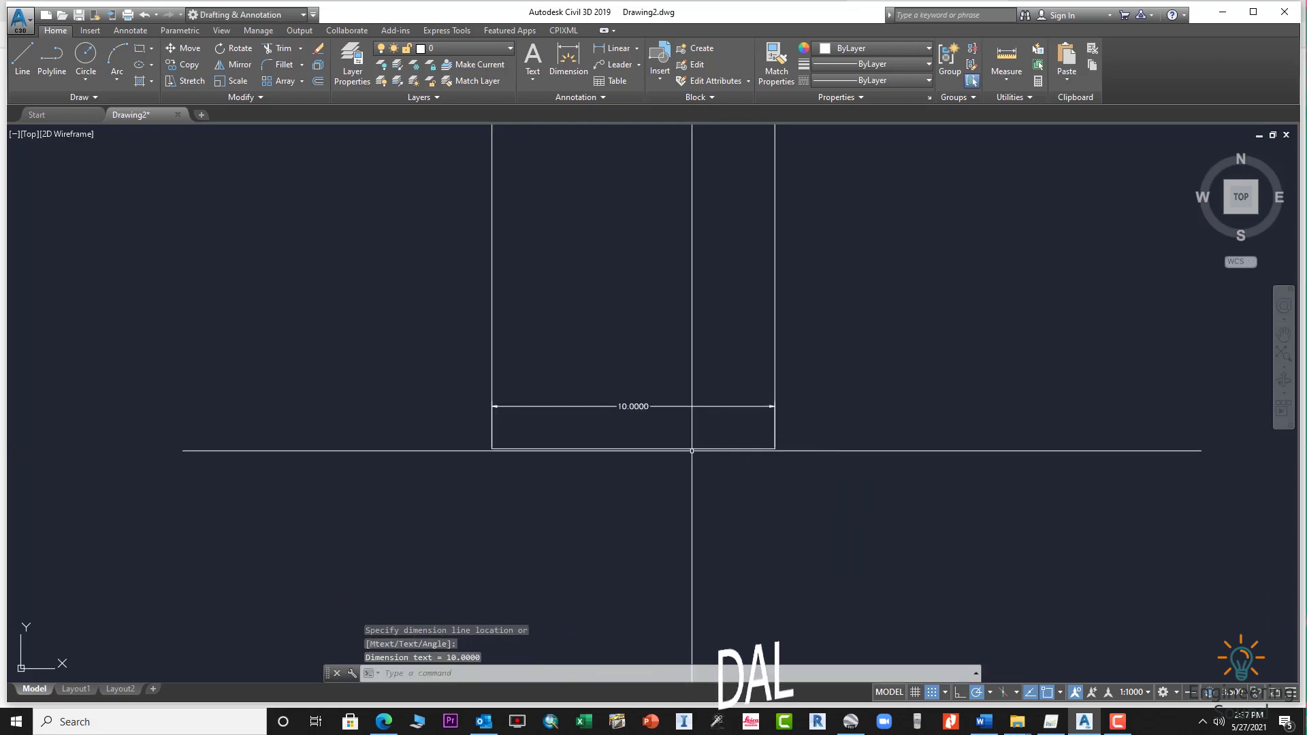
key(Return)
middle_drag(659, 365, 673, 436)
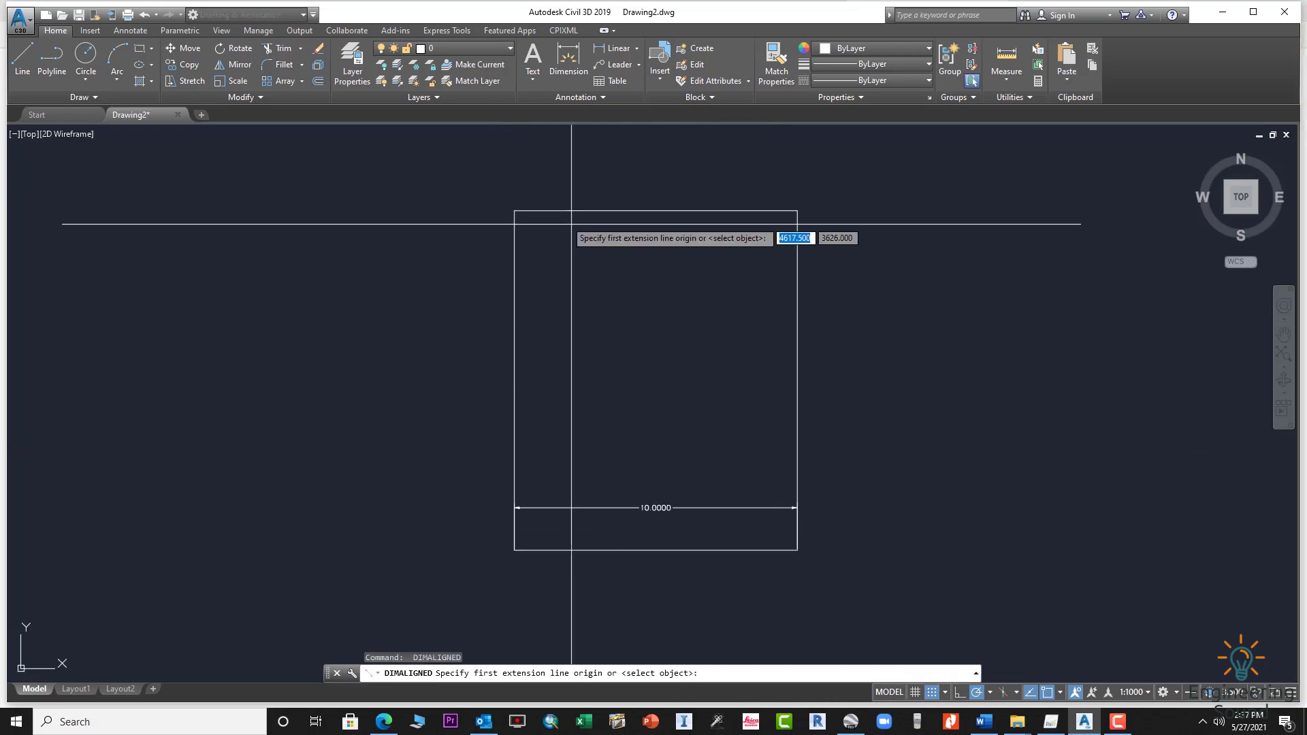
click(514, 211)
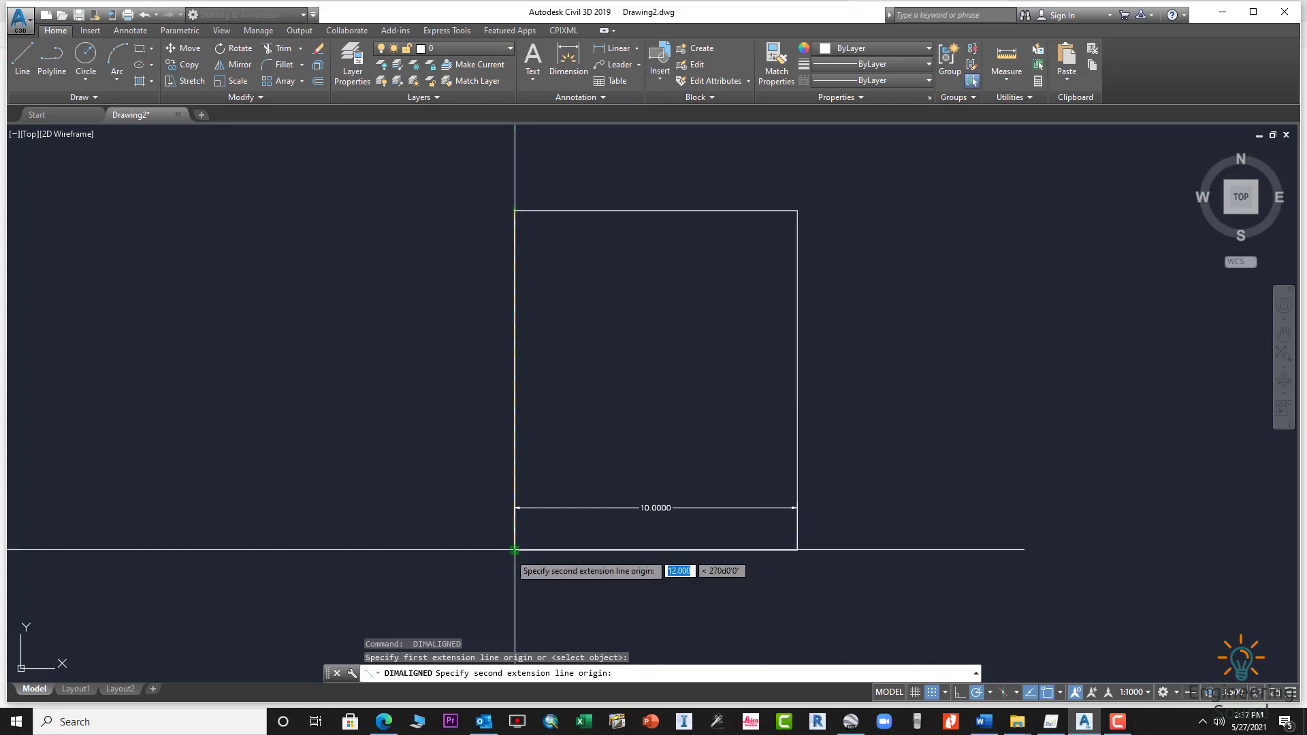
click(514, 550)
click(444, 545)
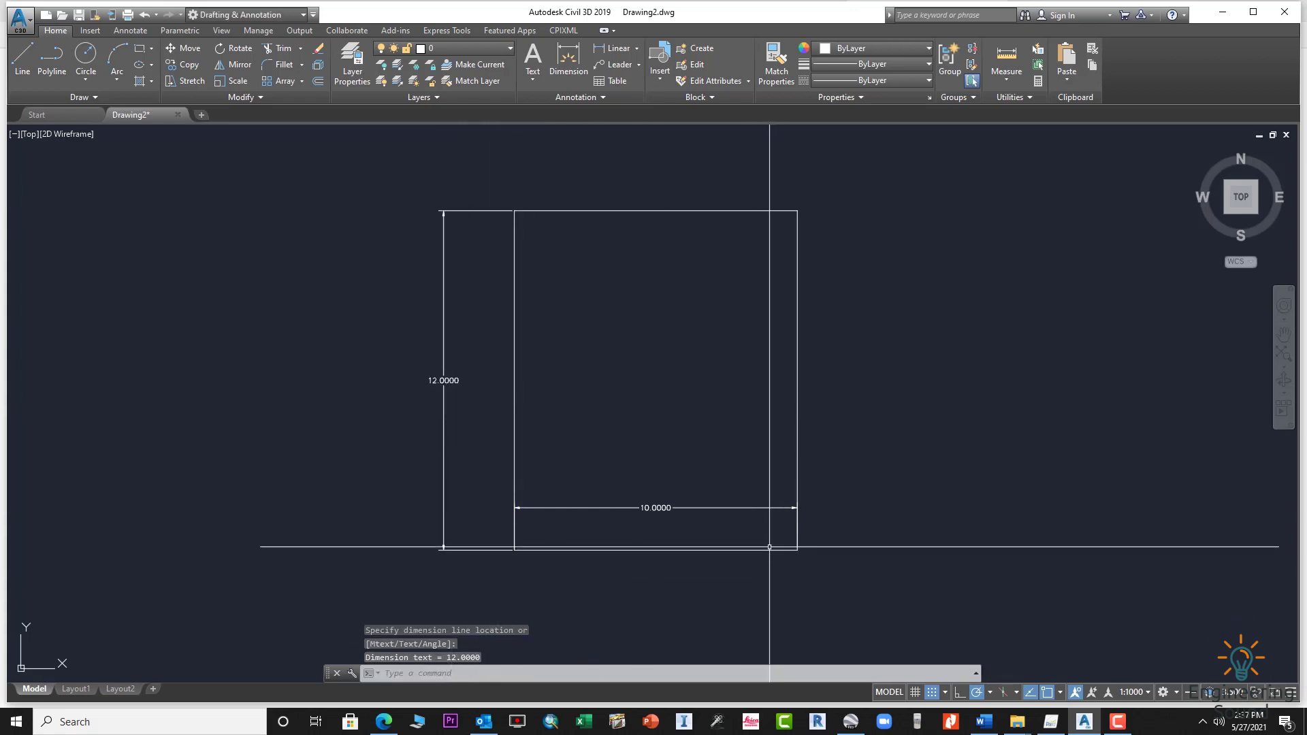
click(727, 511)
click(708, 503)
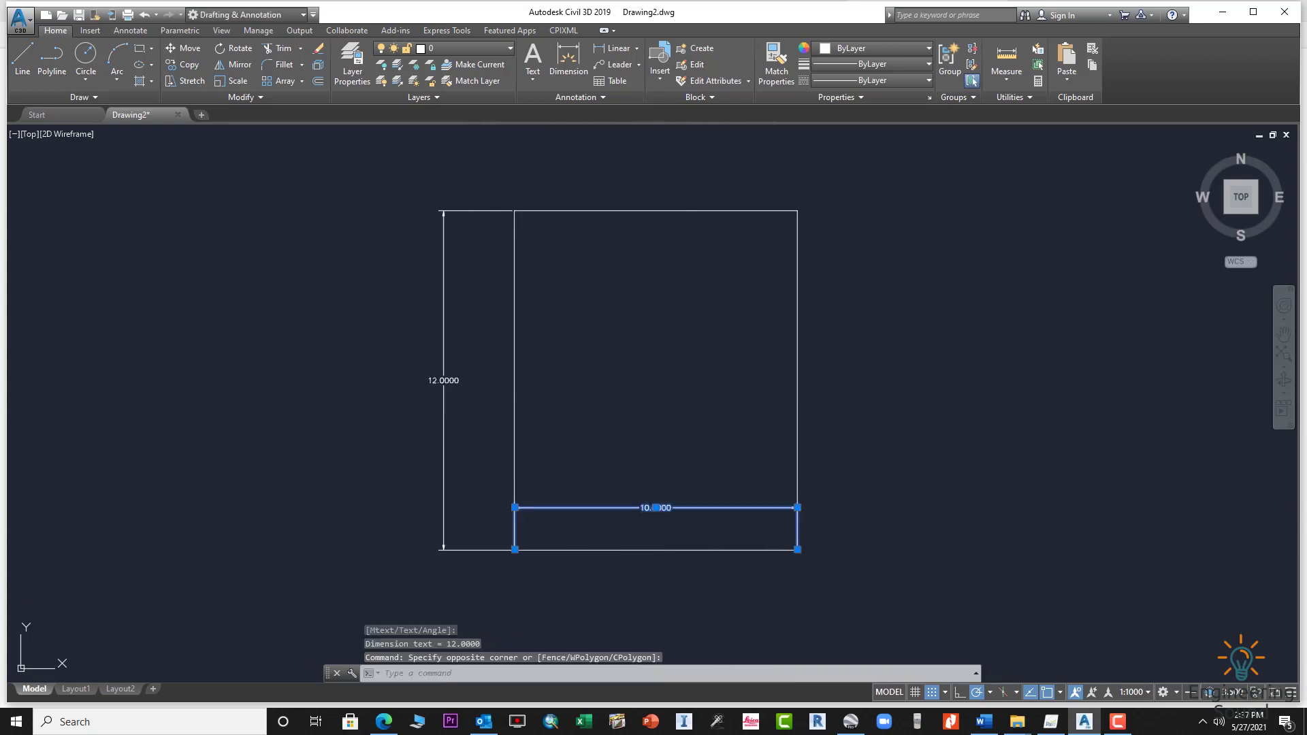
click(489, 465)
click(429, 461)
key(Delete)
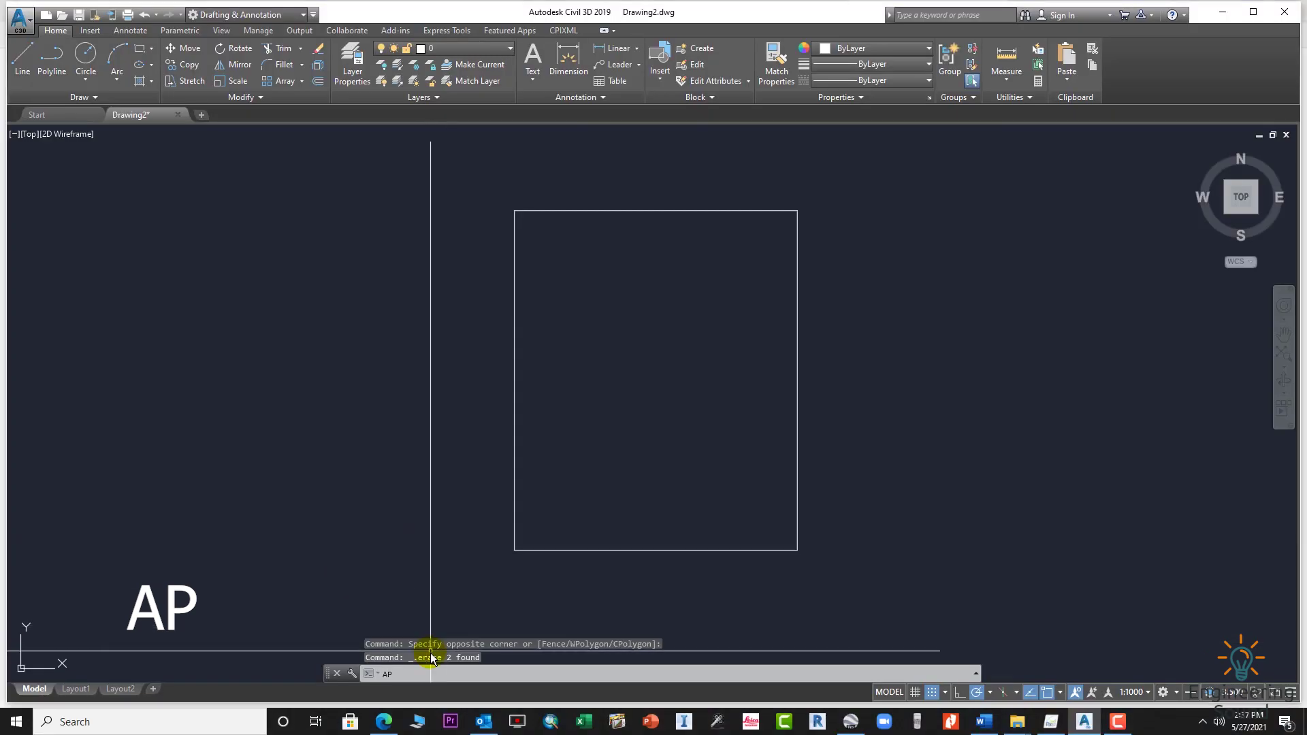
- Load SCALEAXIS.LSP via APPLOAD, close the loader, and begin typing the SCALEAXIS command
key(Return)
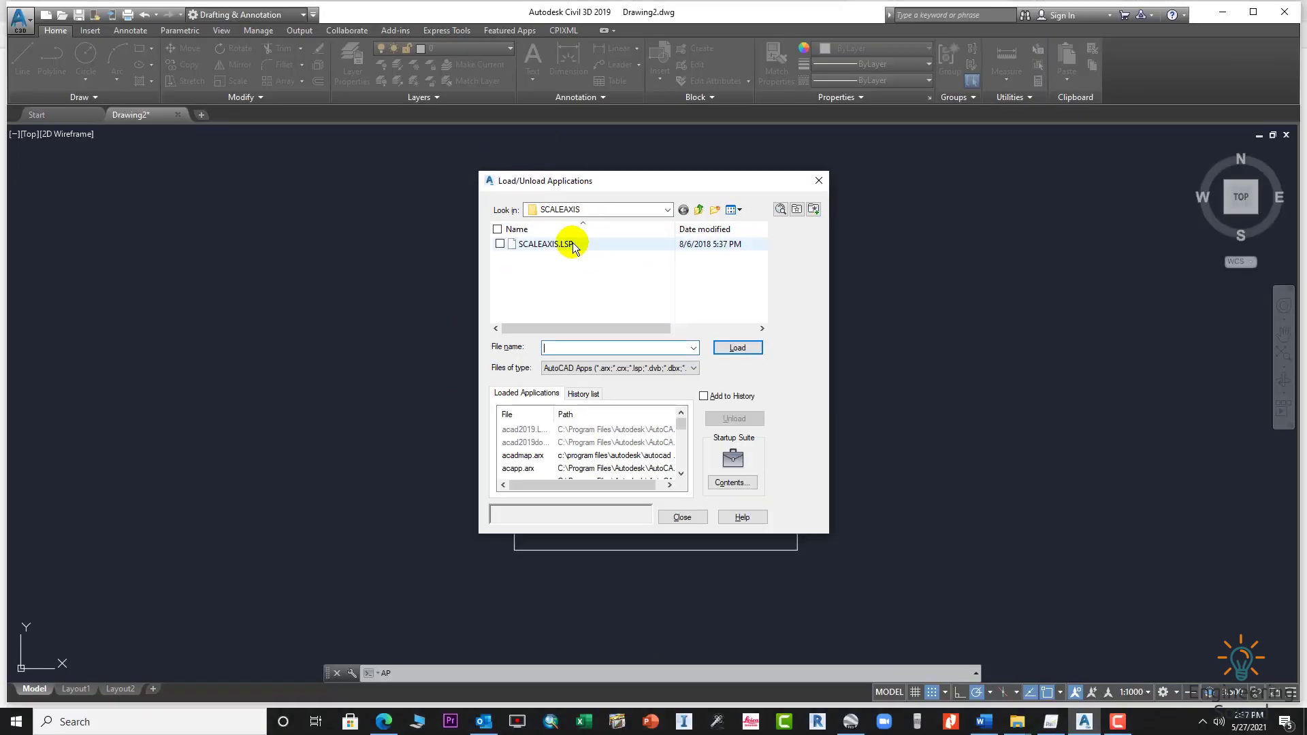
click(596, 245)
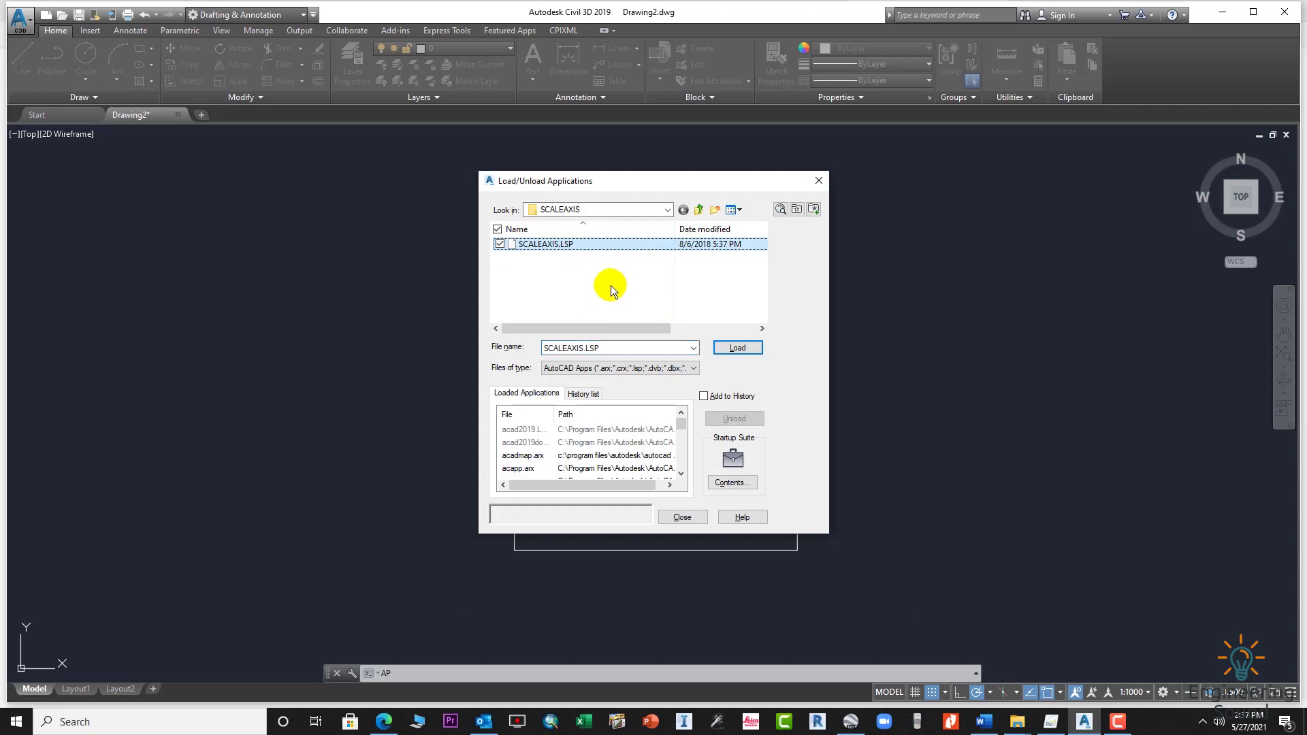
click(735, 347)
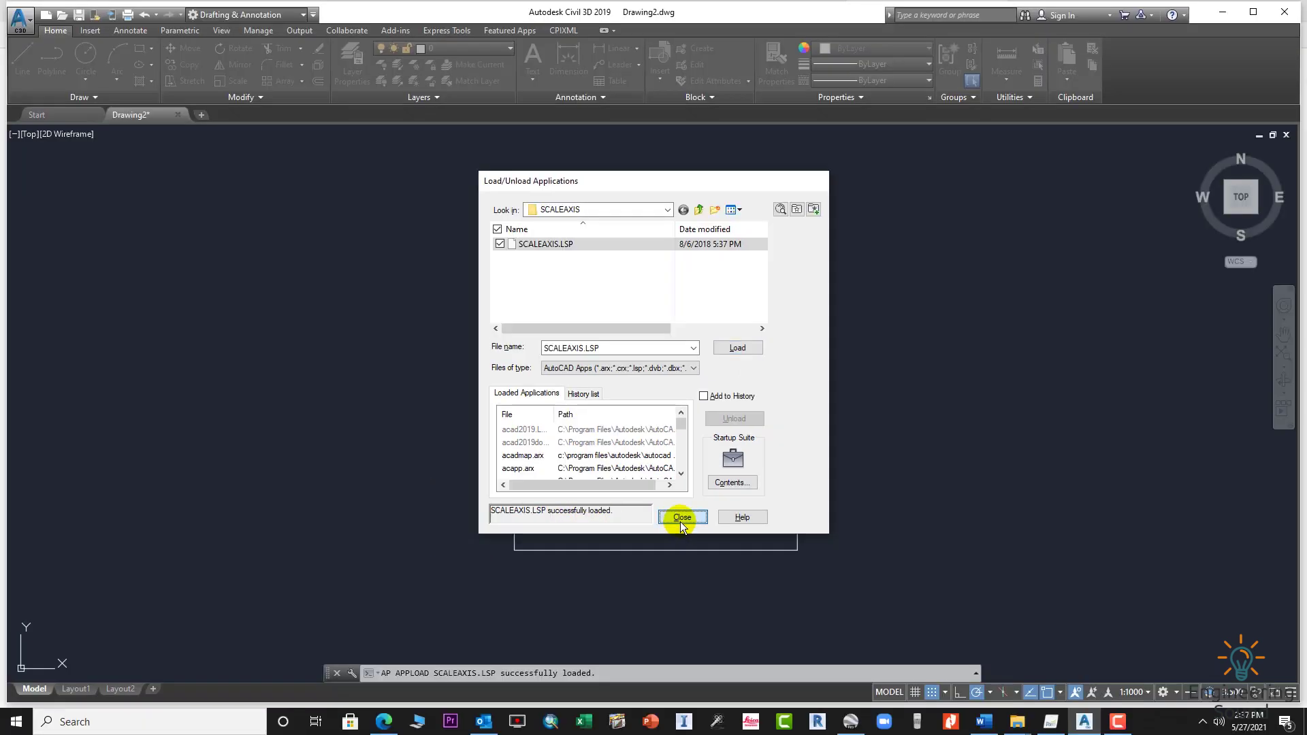
click(721, 520)
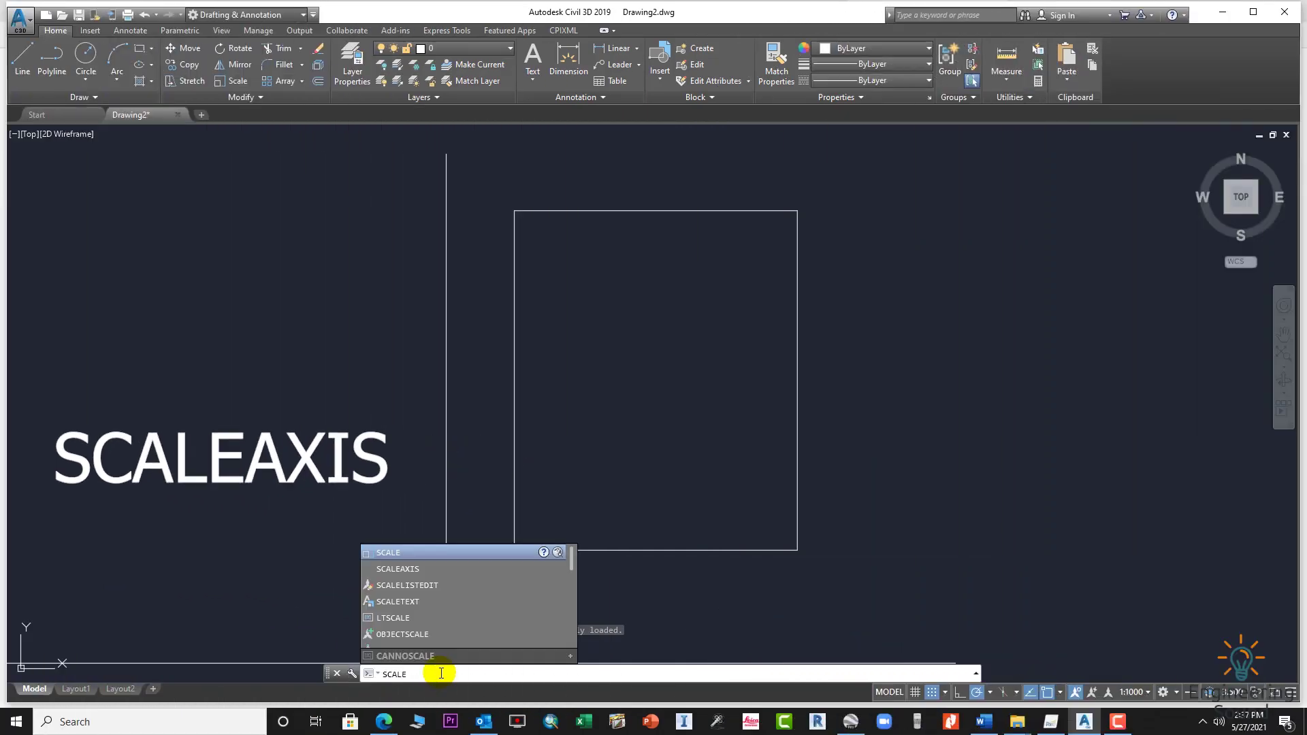
text(a)
- Clear the stray command text and launch SCALEAXIS from the autocomplete list
key(Down)
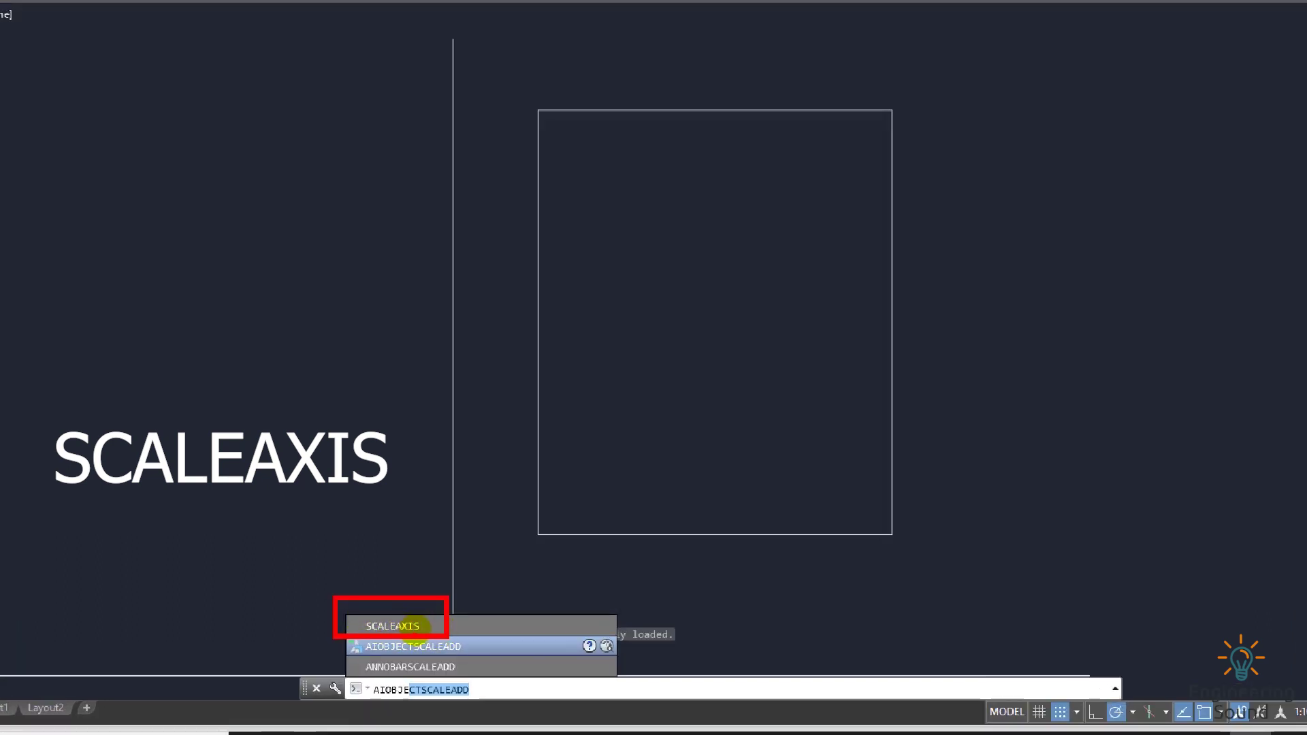
click(481, 695)
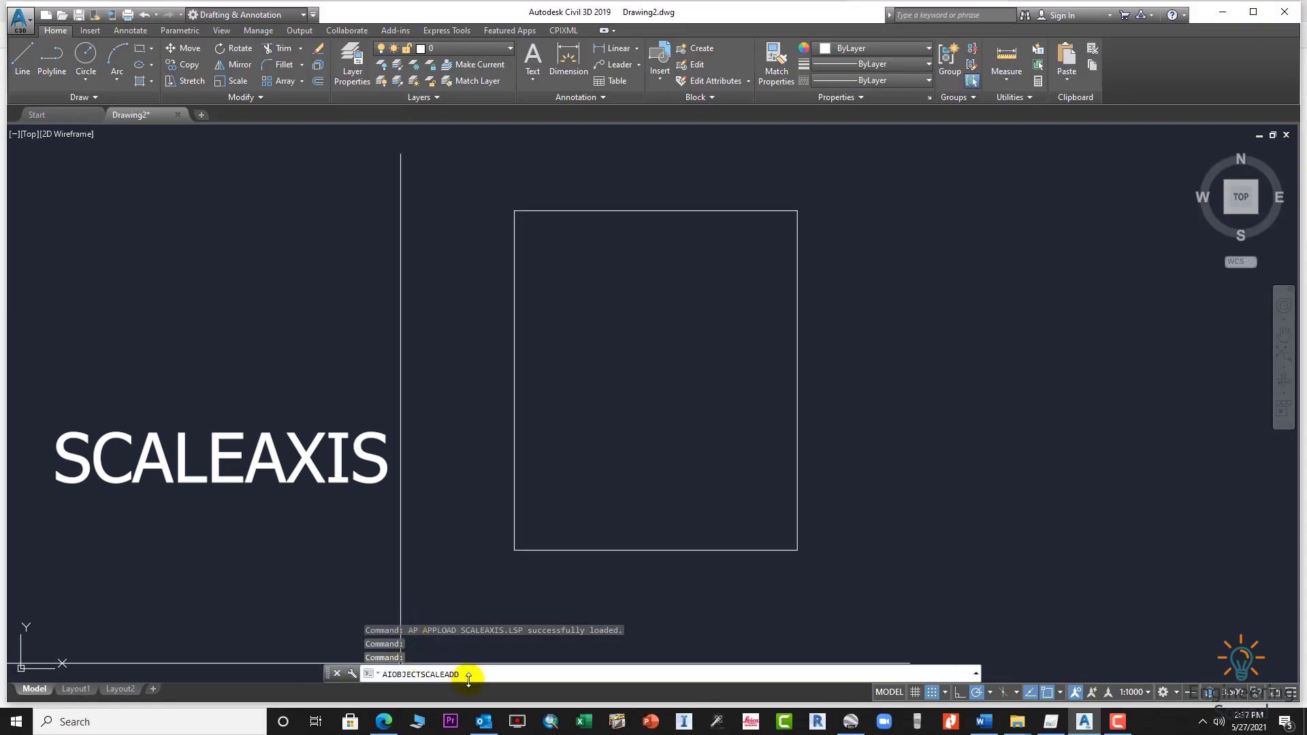
key(Escape)
text(s)
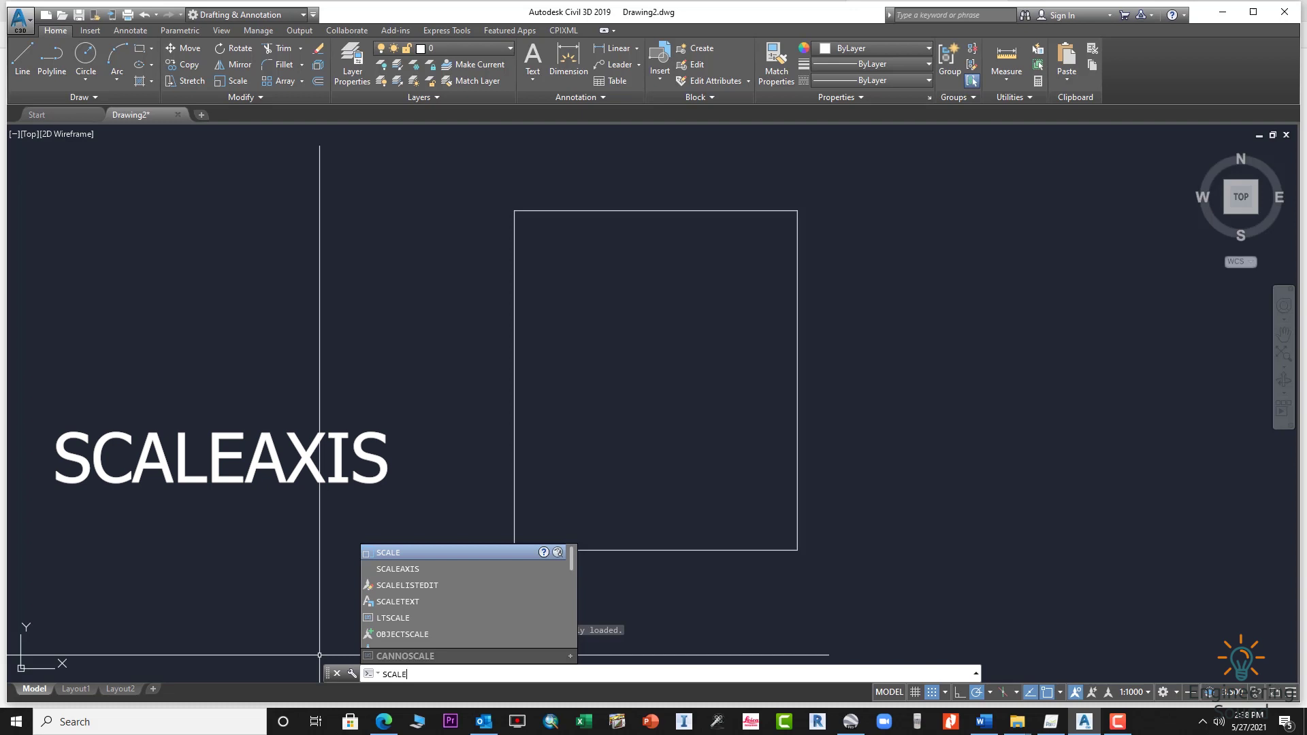
click(410, 573)
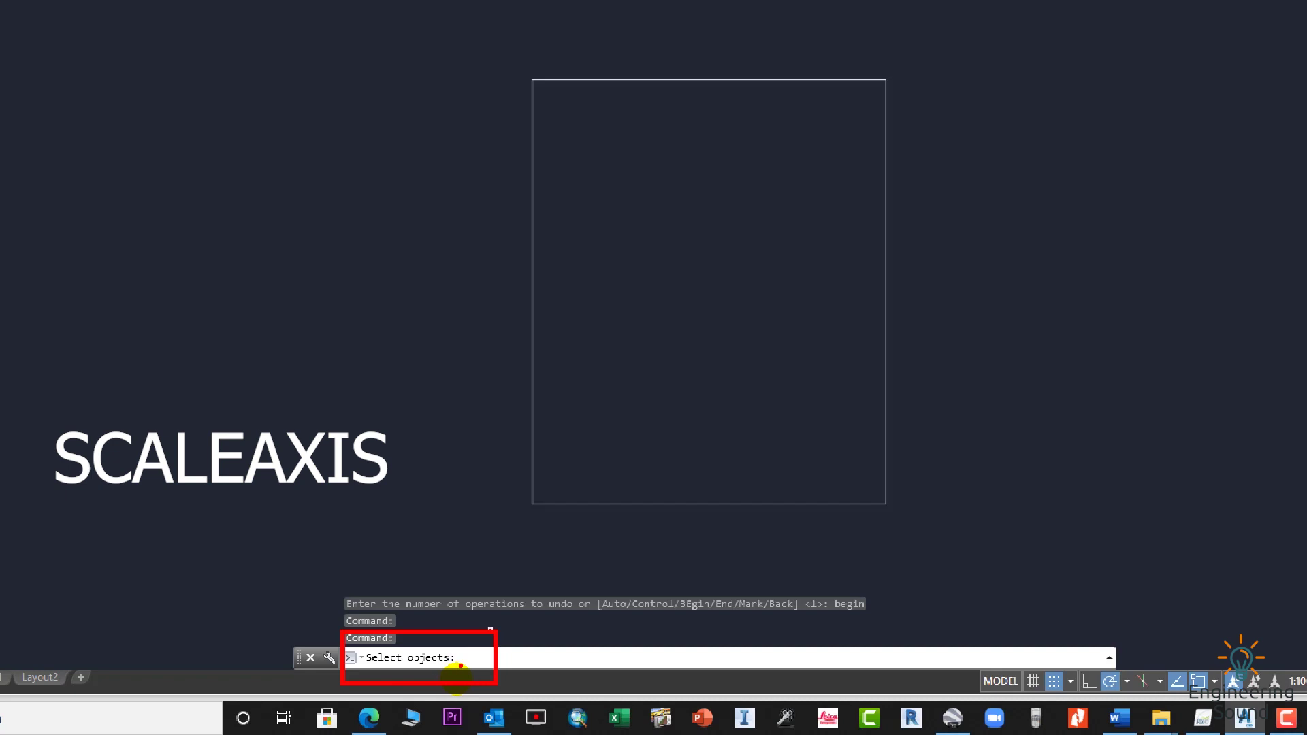
- Window-select the rectangle as the object to scale
click(926, 62)
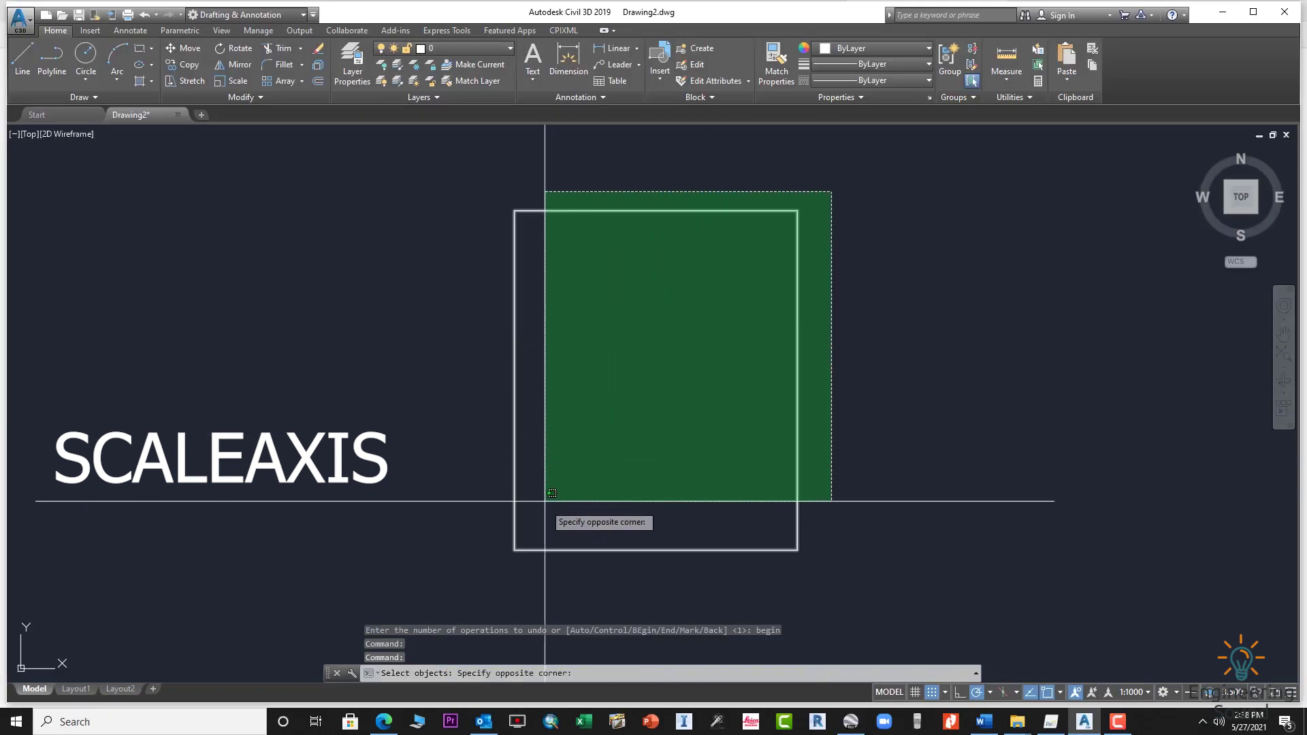
click(481, 567)
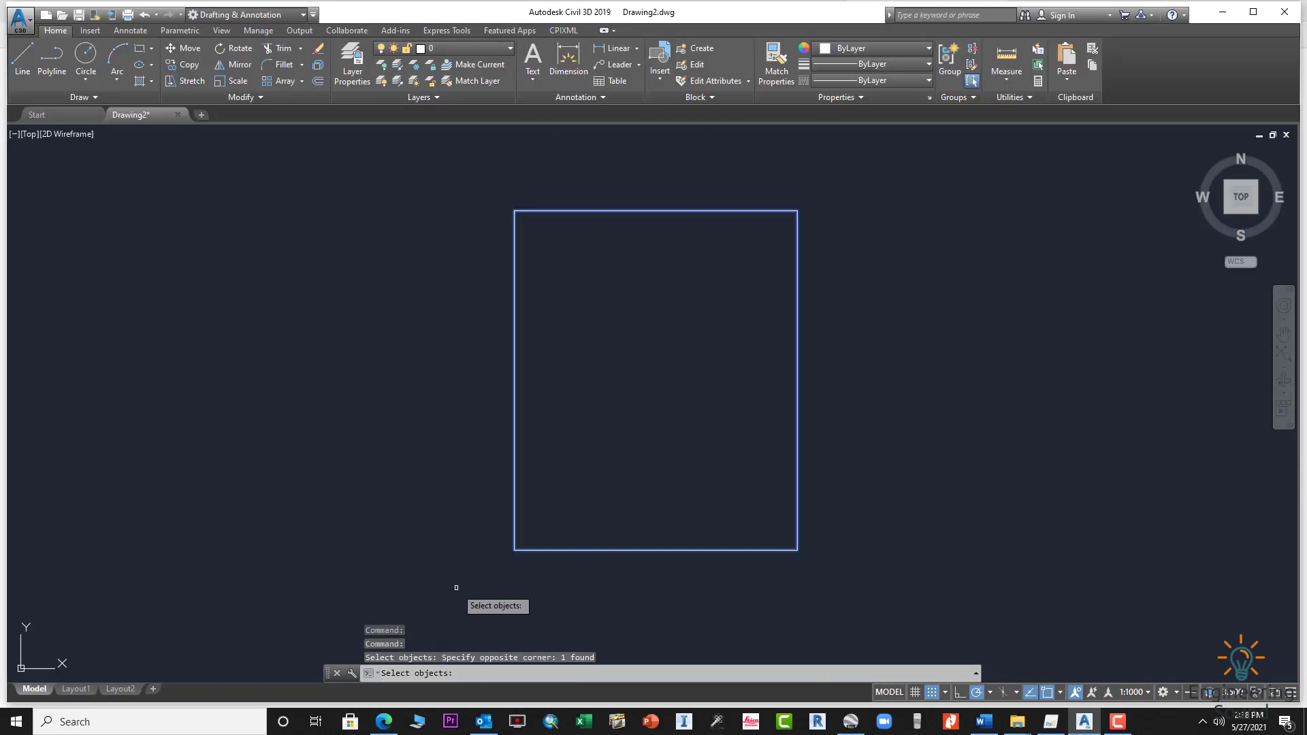
key(Return)
click(408, 672)
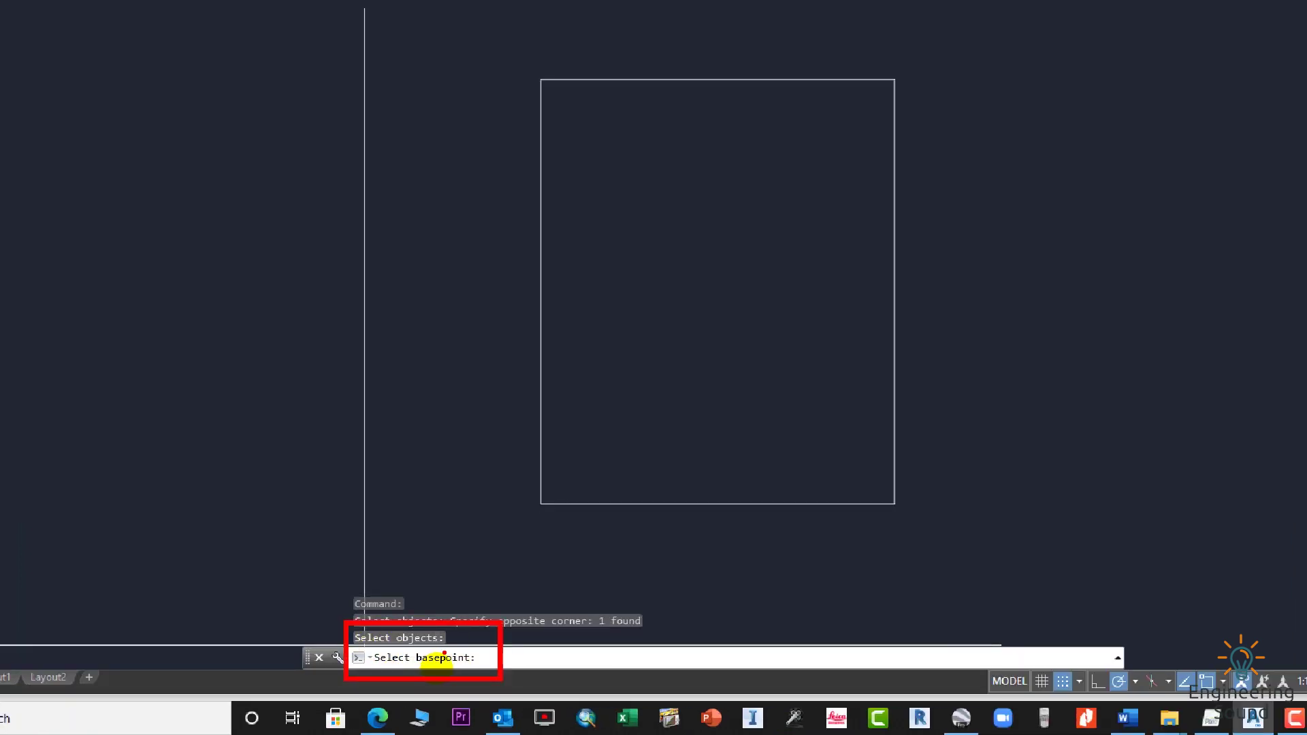
- Use the lower-left corner as base point, choose the X axis, and start entering factor 1.7
click(540, 504)
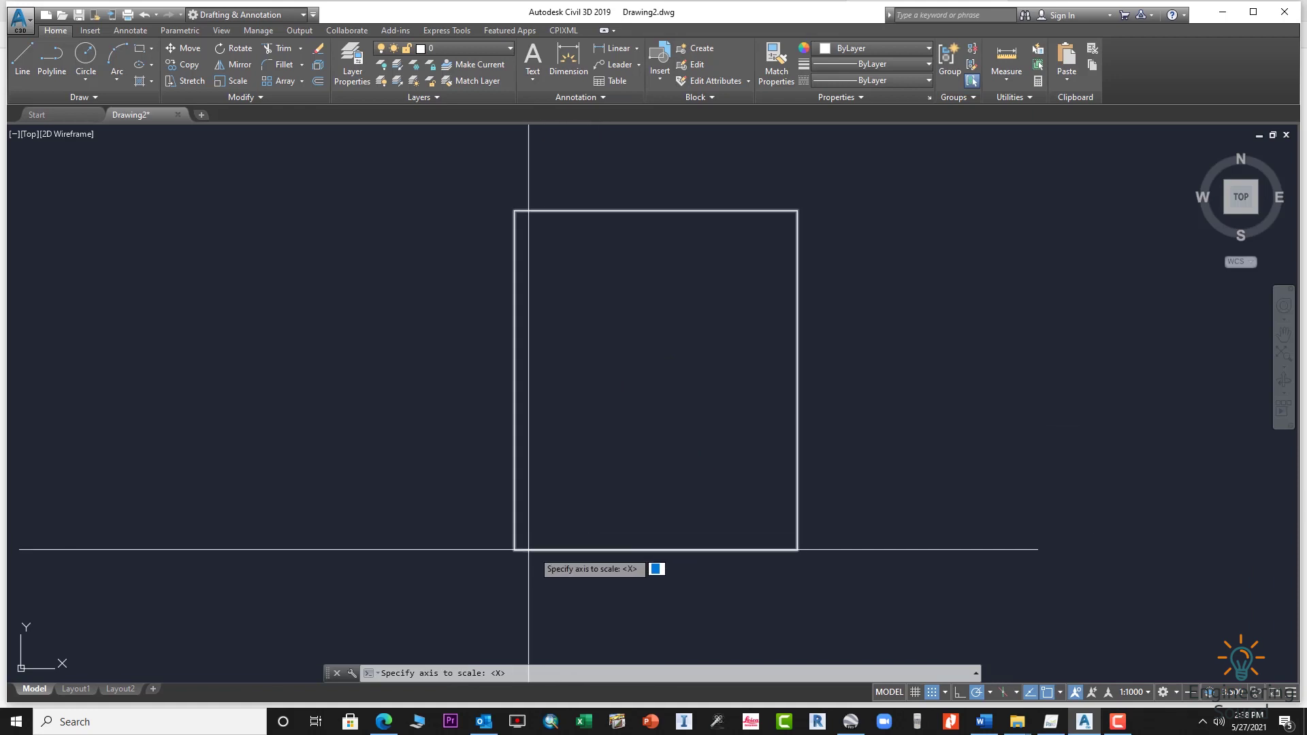
key(Return)
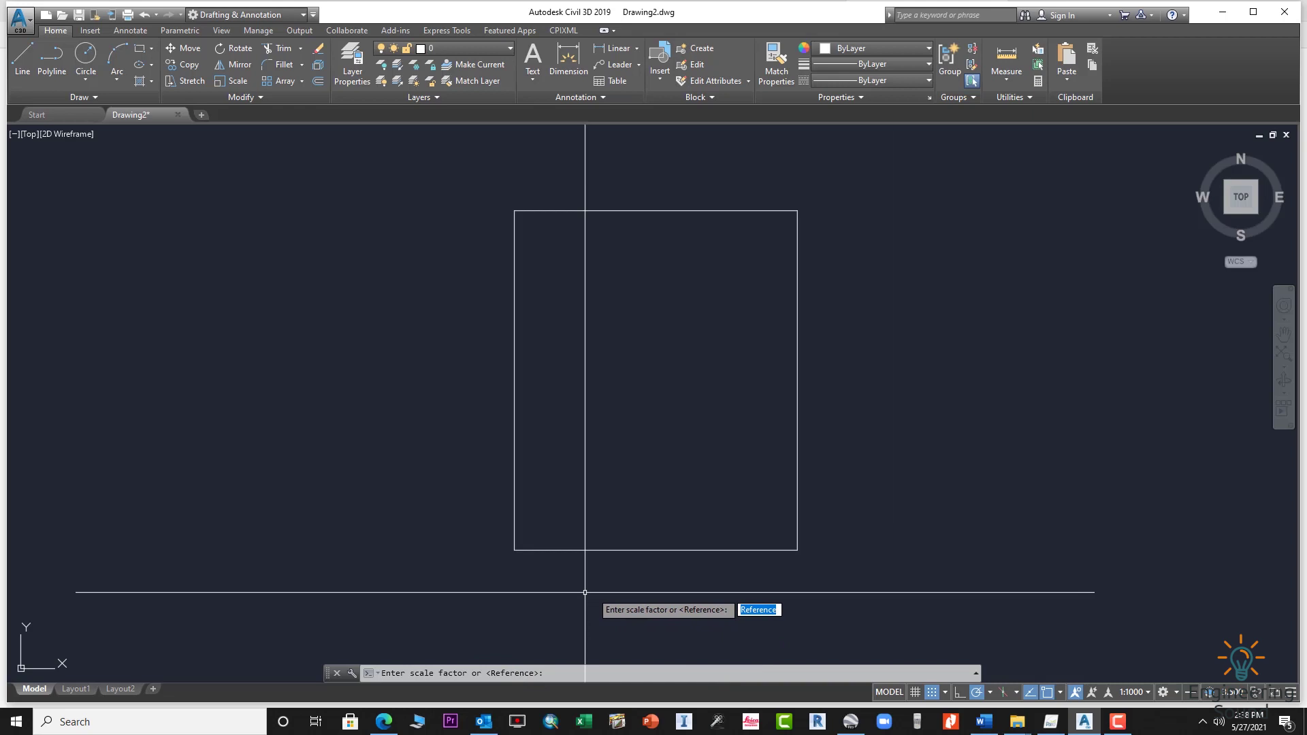
text(1)
- Complete the 1.7 factor, then dimension the bottom edge with a 17.0000 aligned dimension
text(.7)
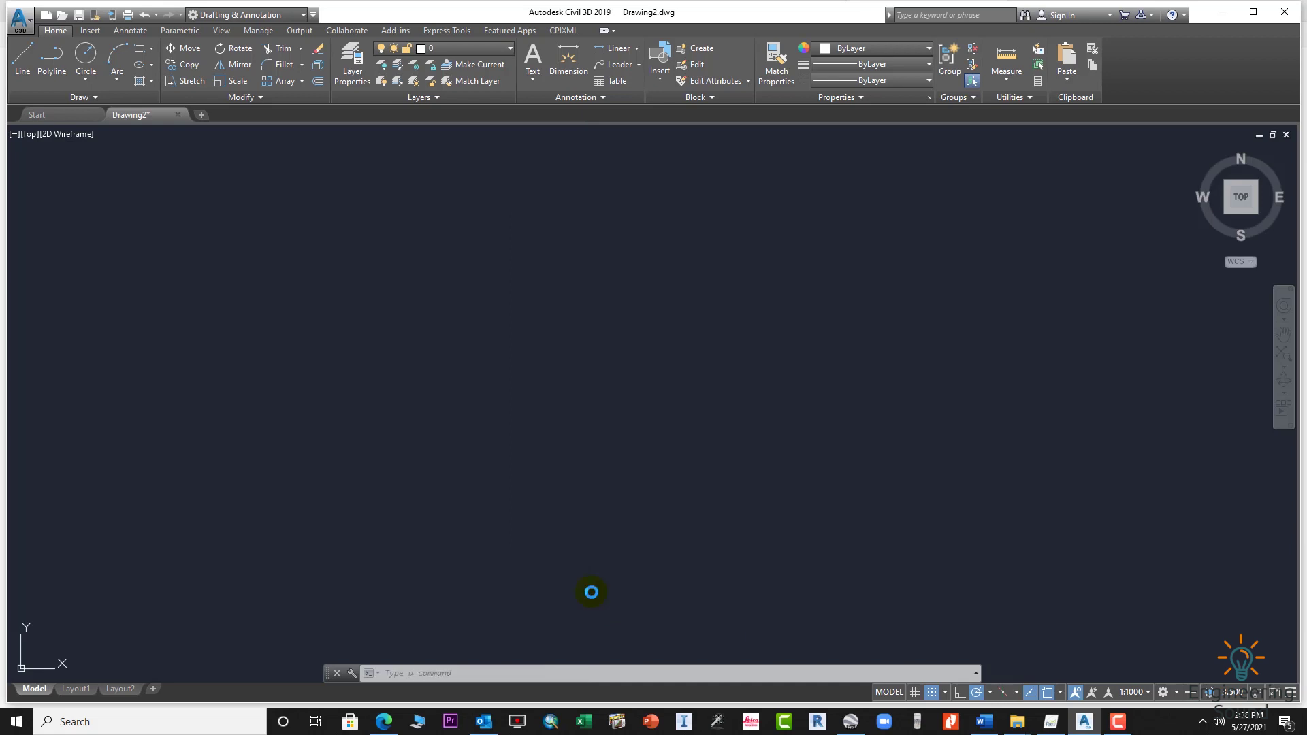
key(Escape)
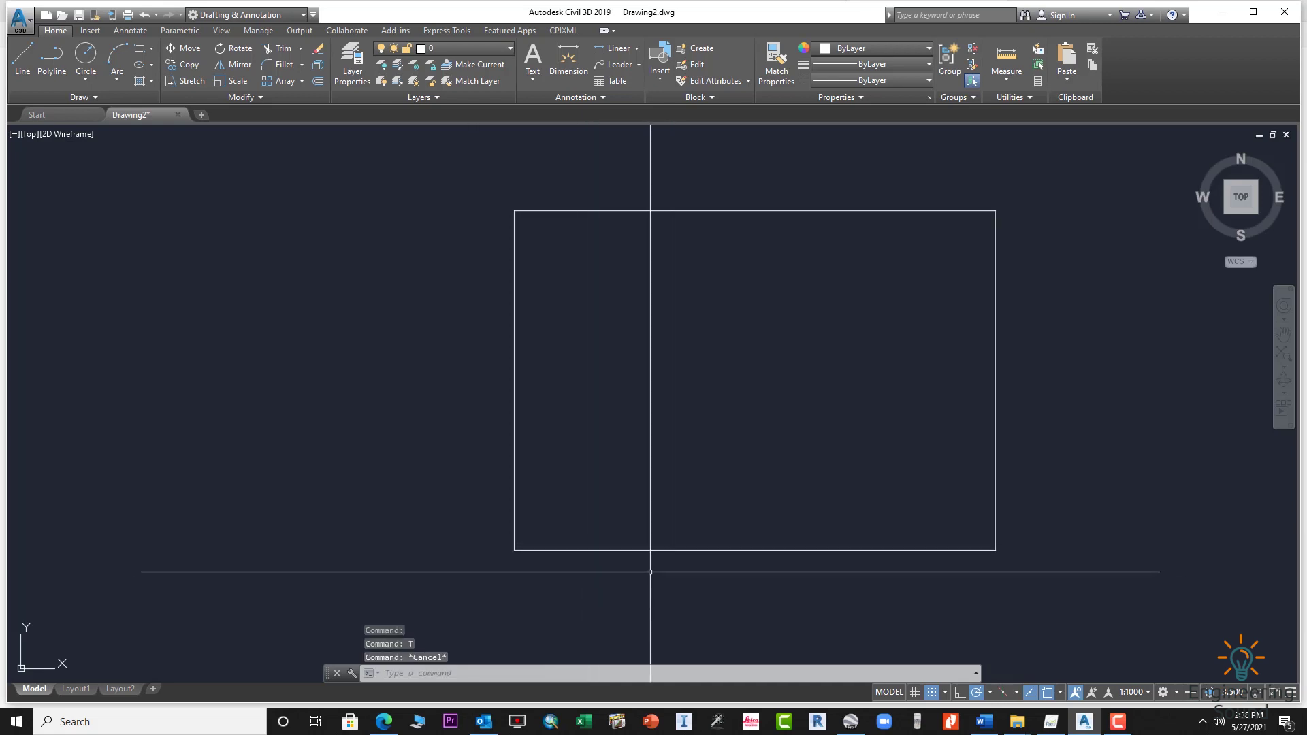
text(dal)
key(Return)
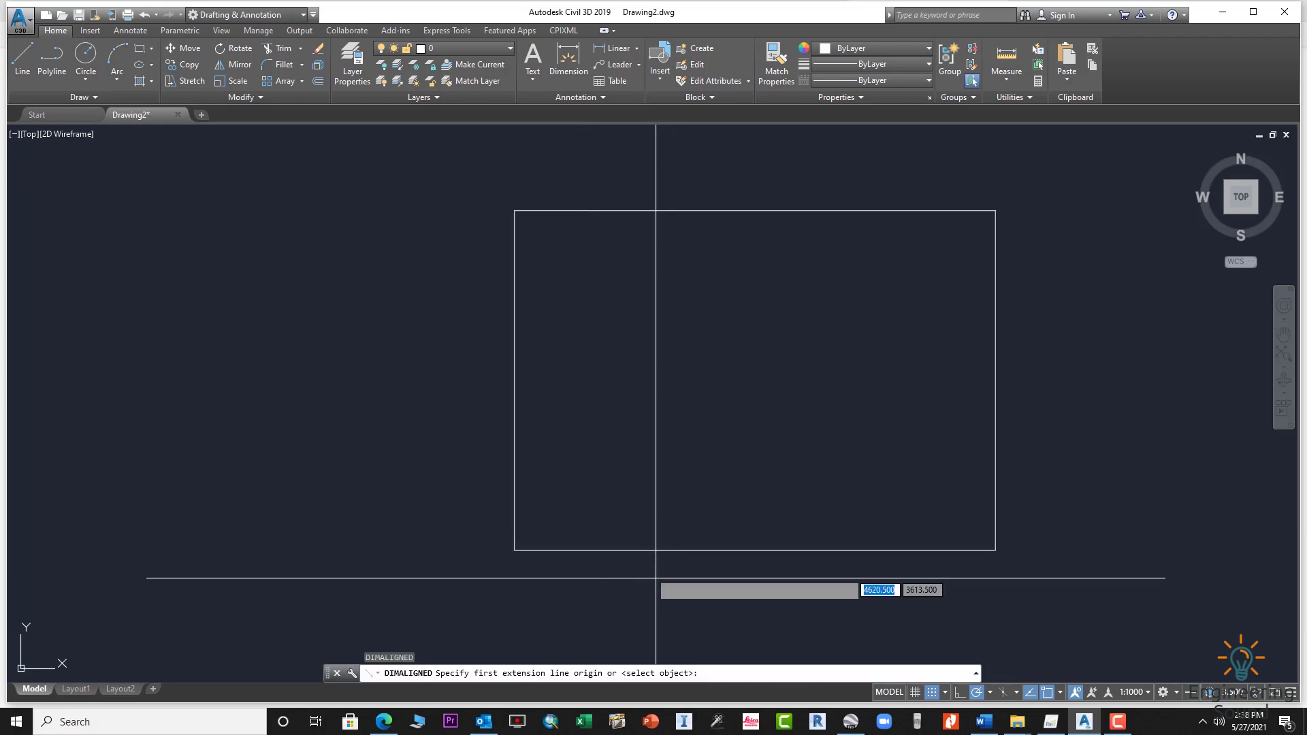
click(514, 550)
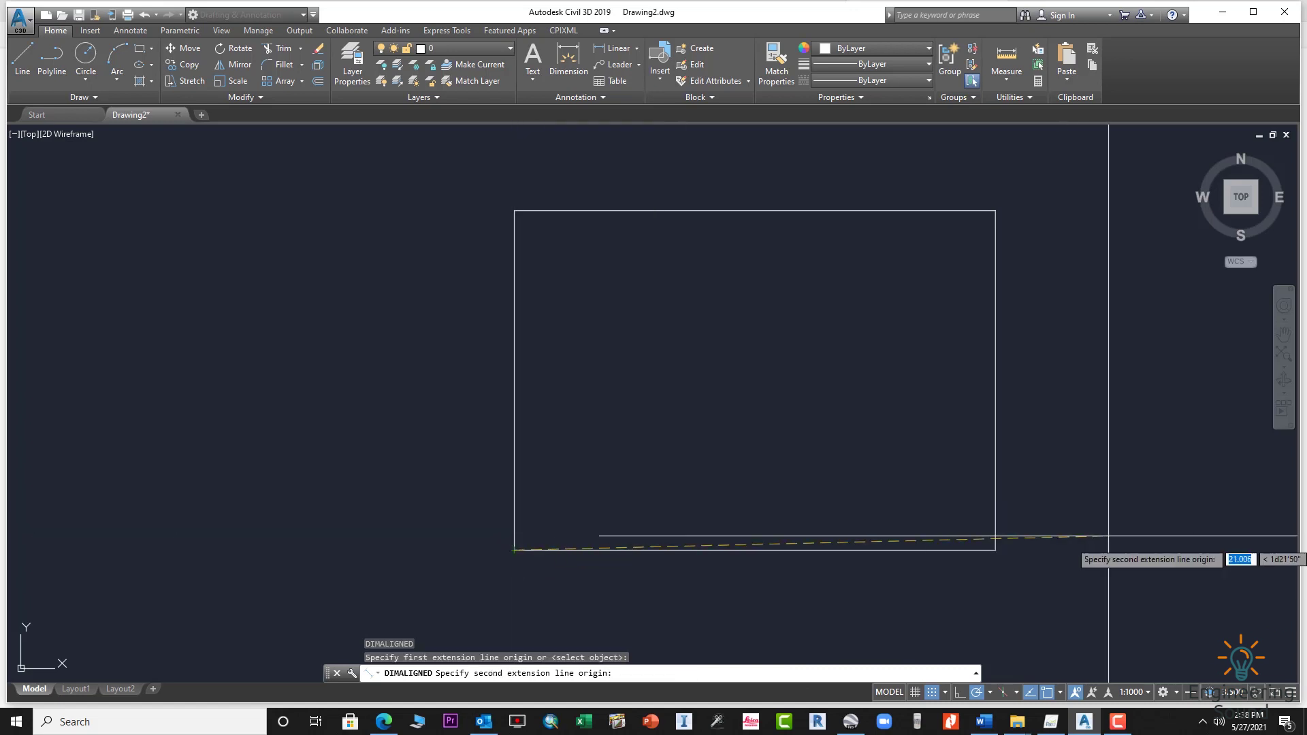
click(996, 550)
click(748, 439)
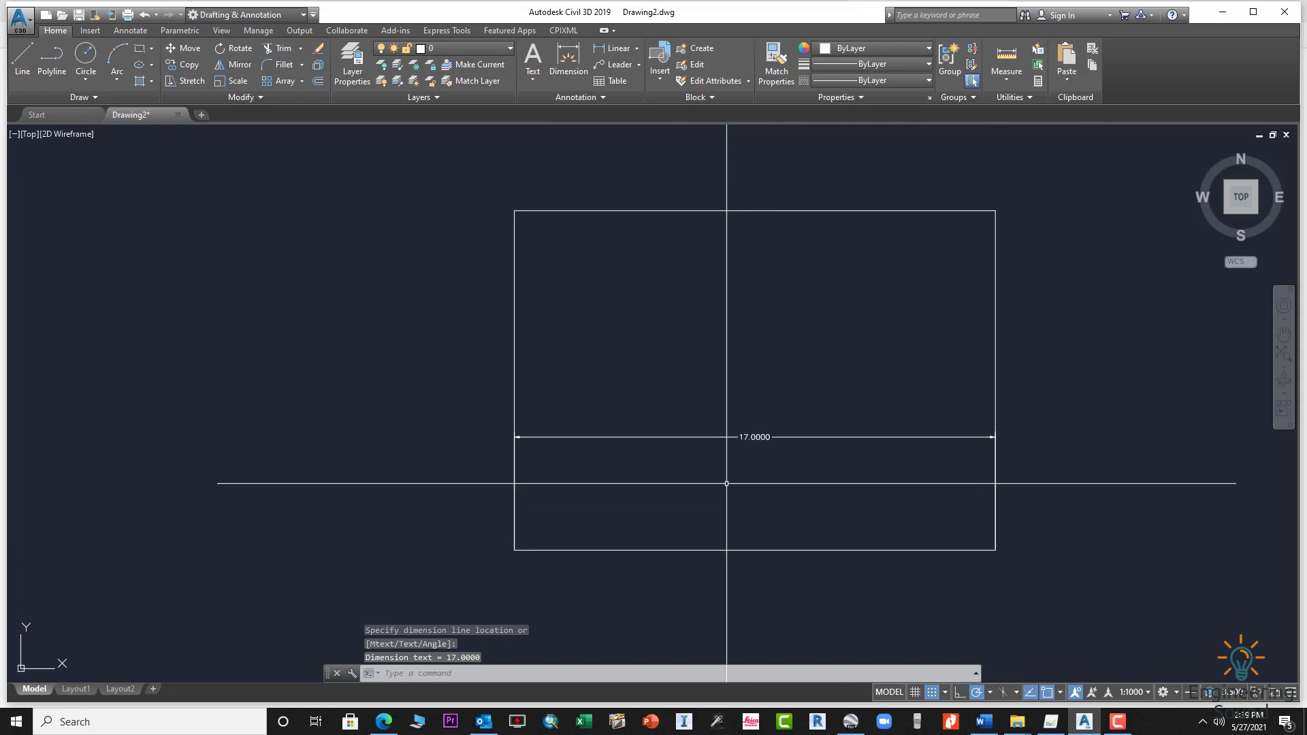
- Undo the stretch and old rectangle, then draw a new 5 by 8 rectangle
key(ctrl+z)
key(ctrl+z)
key(ctrl+z)
key(ctrl+z)
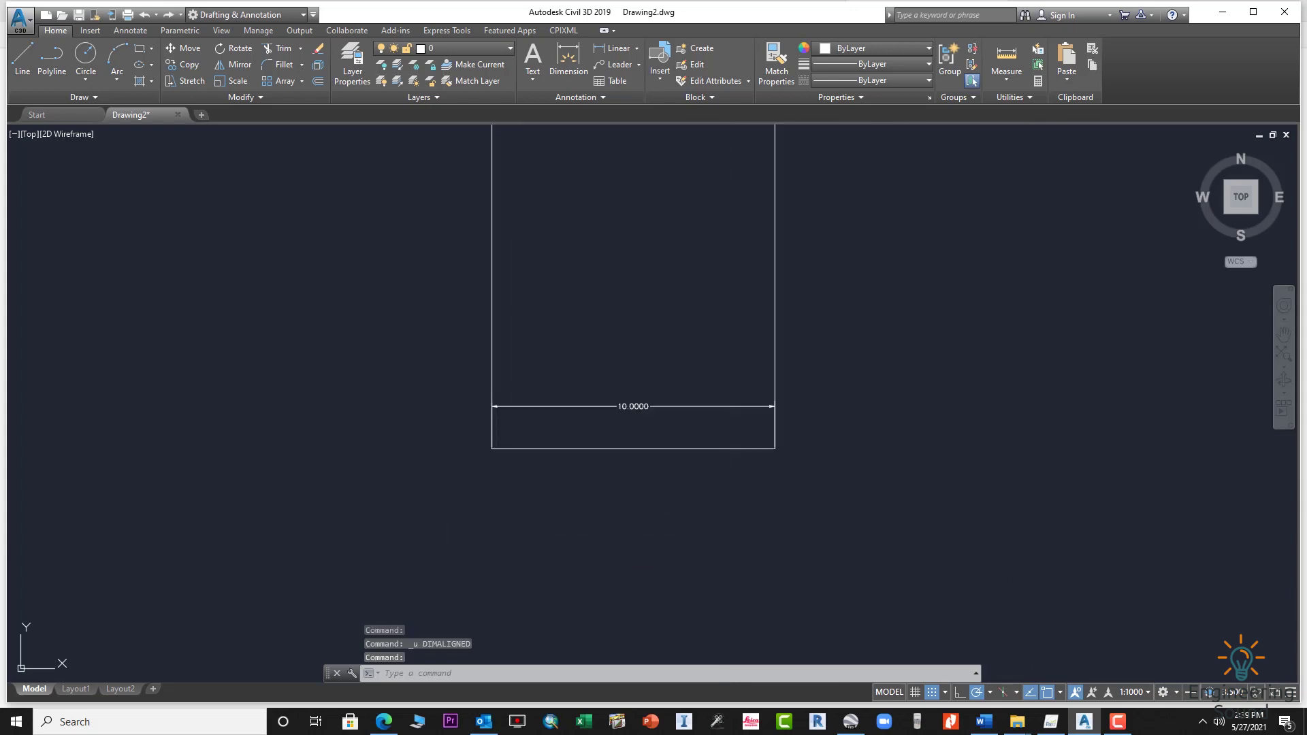
key(ctrl+z)
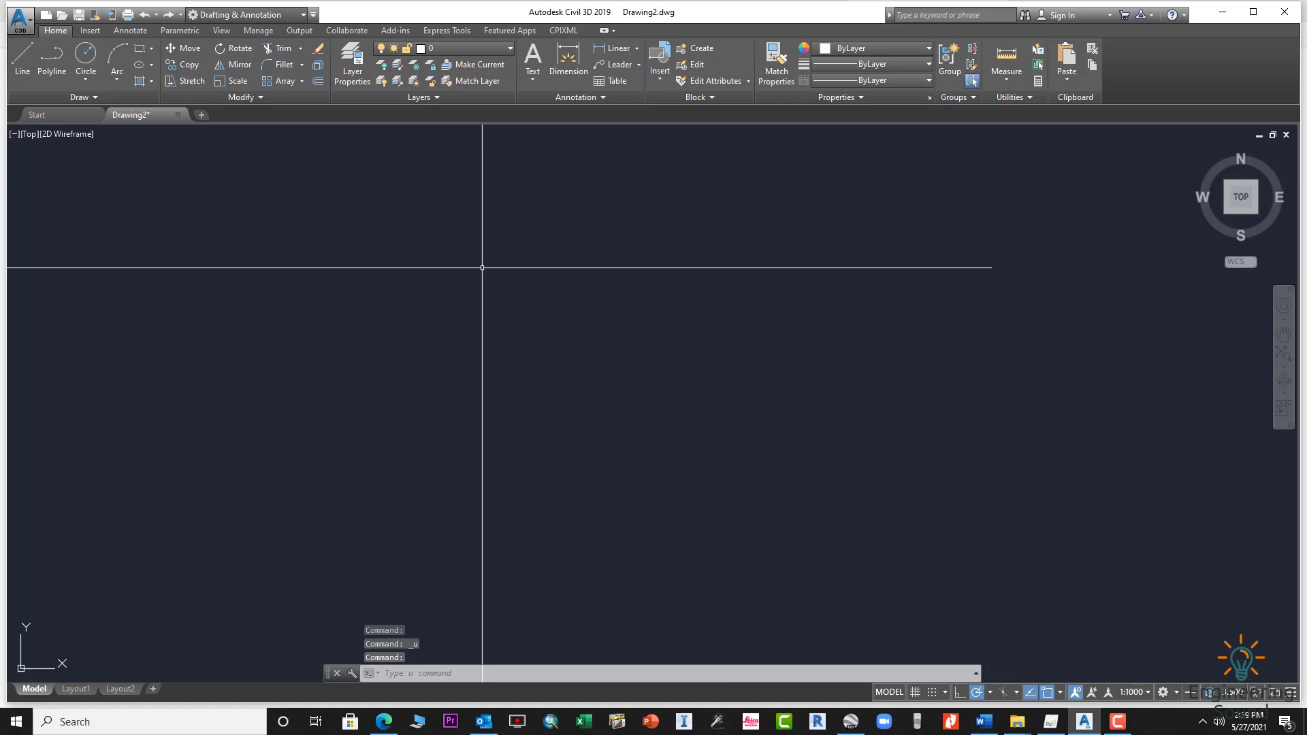
text(rec)
key(Return)
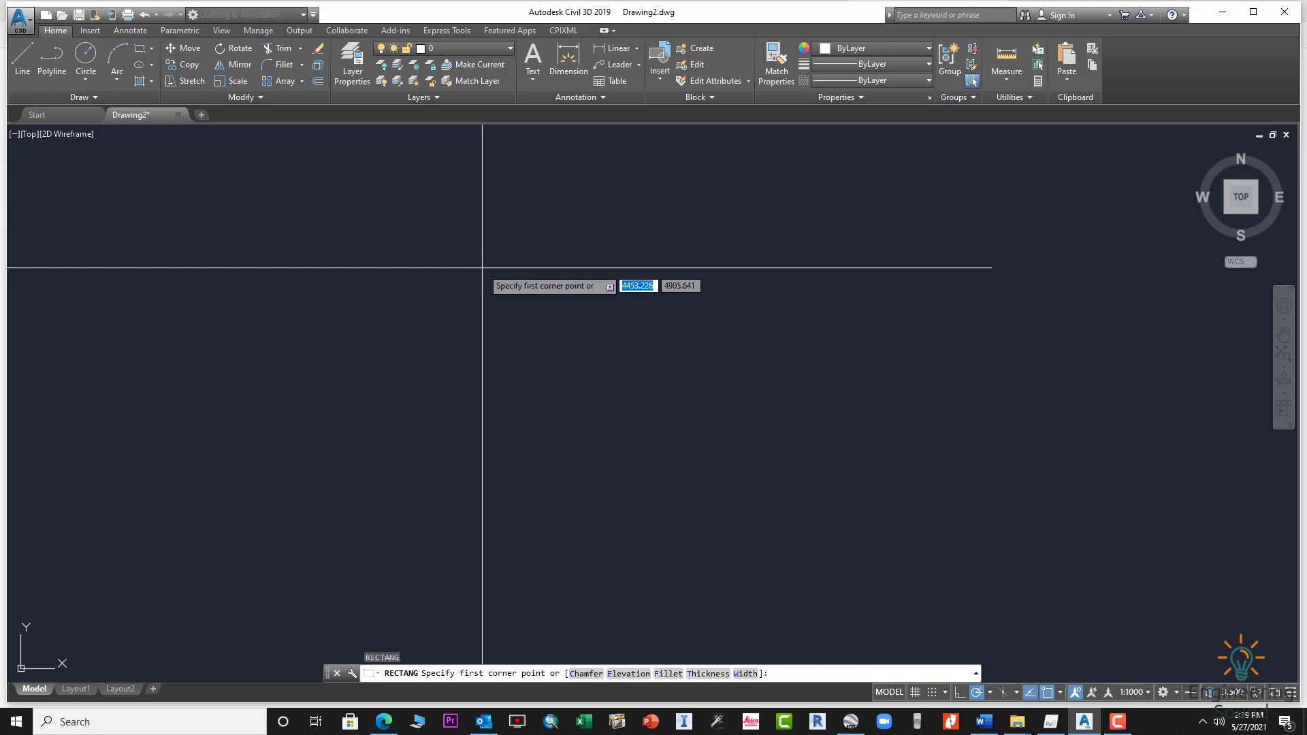
click(511, 284)
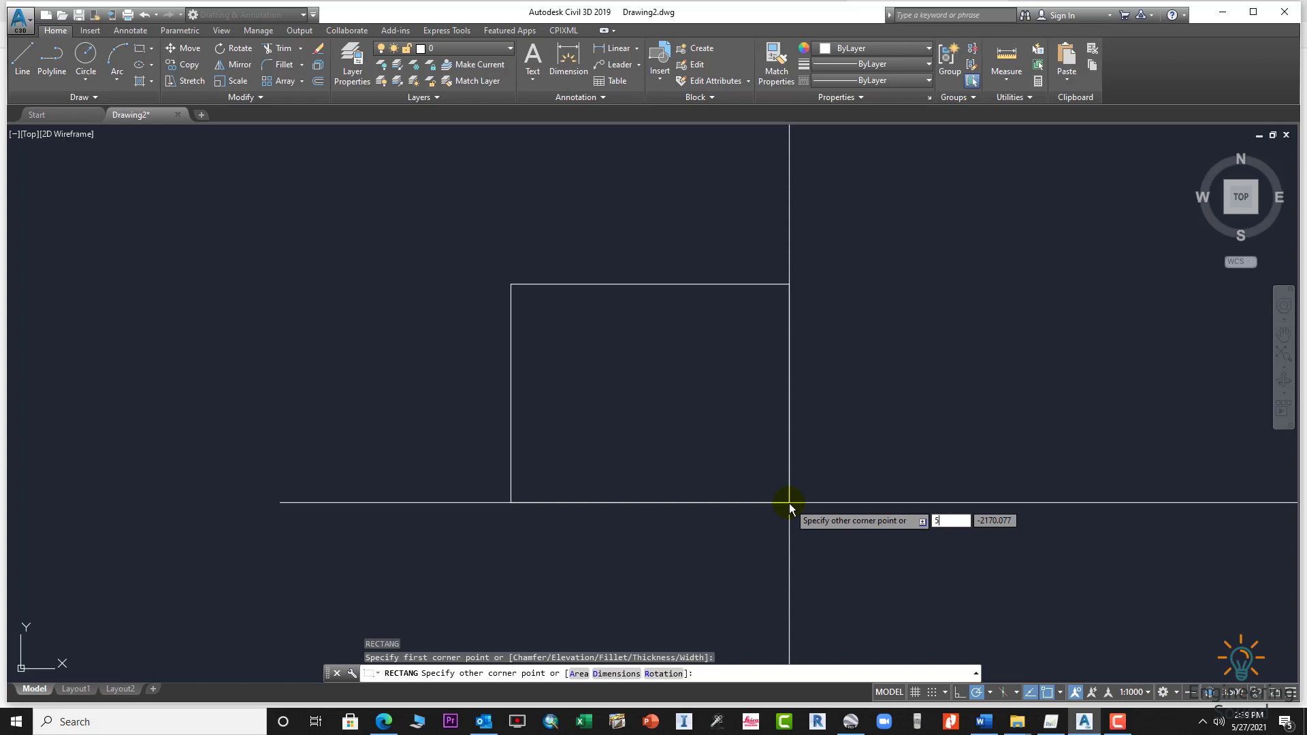
key(Tab)
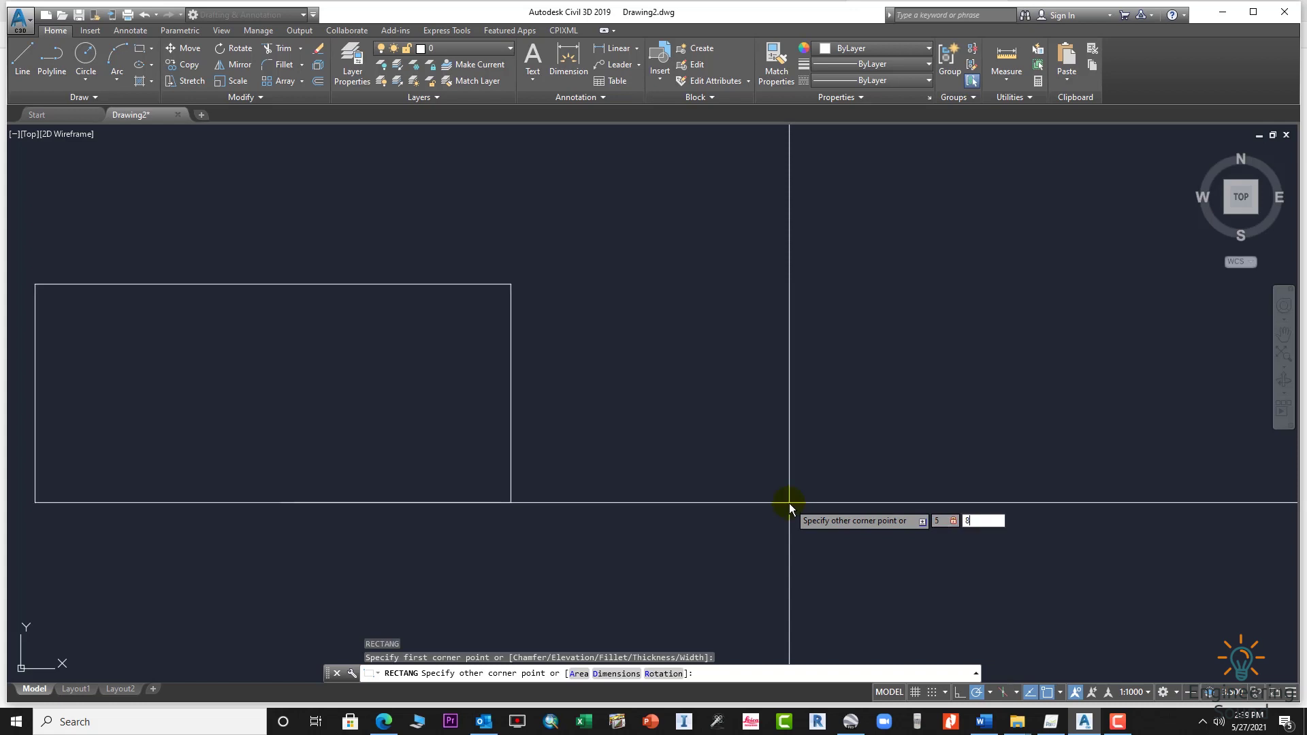
text(8)
key(Return)
- Zoom to the drawing extents
text(z)
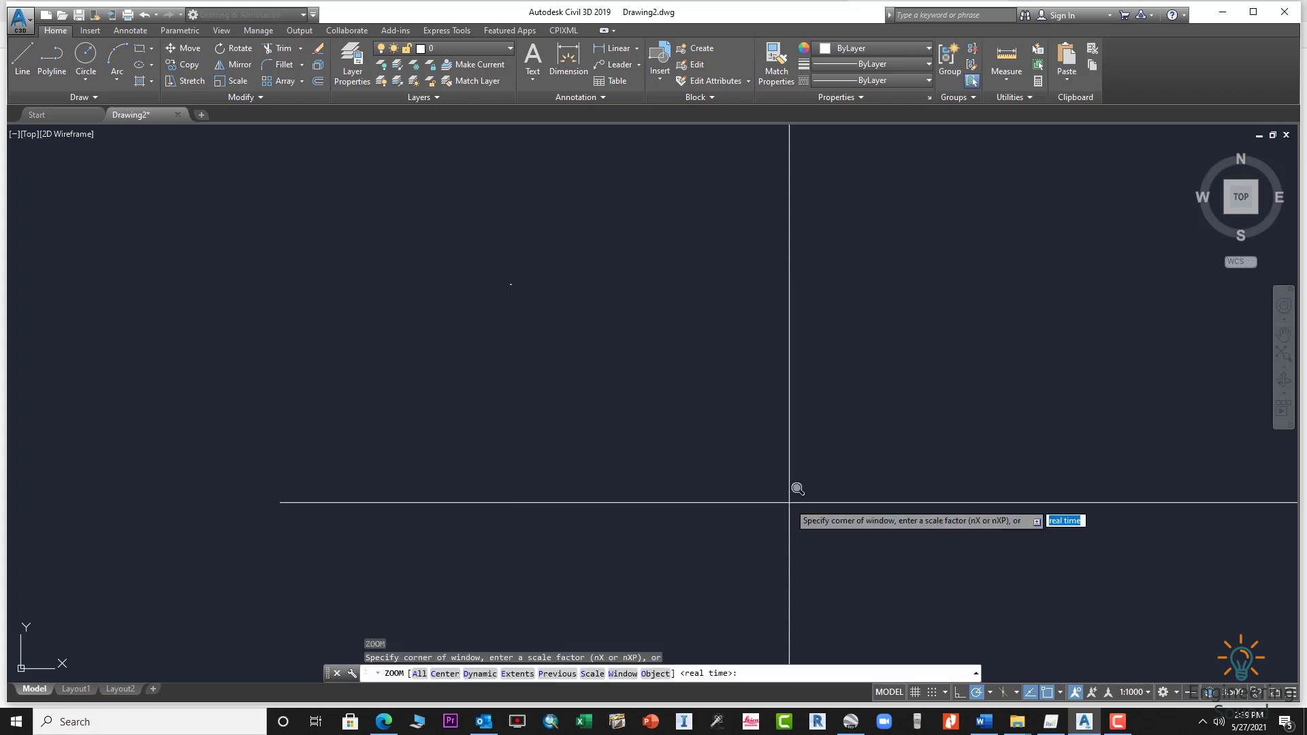
key(Return)
- Finish the zoom and add a 5.0000 aligned dimension along the bottom edge
text(e)
key(Return)
middle_drag(857, 430, 795, 388)
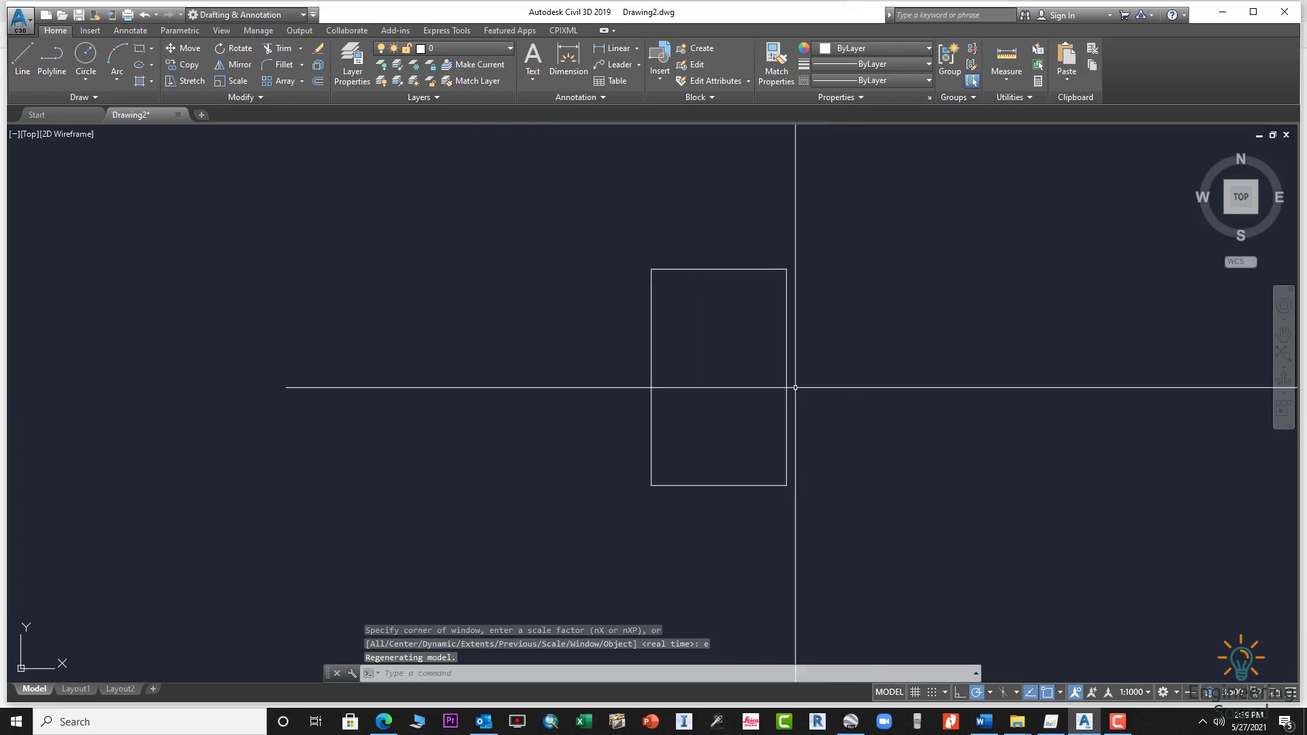
text(dal)
key(Return)
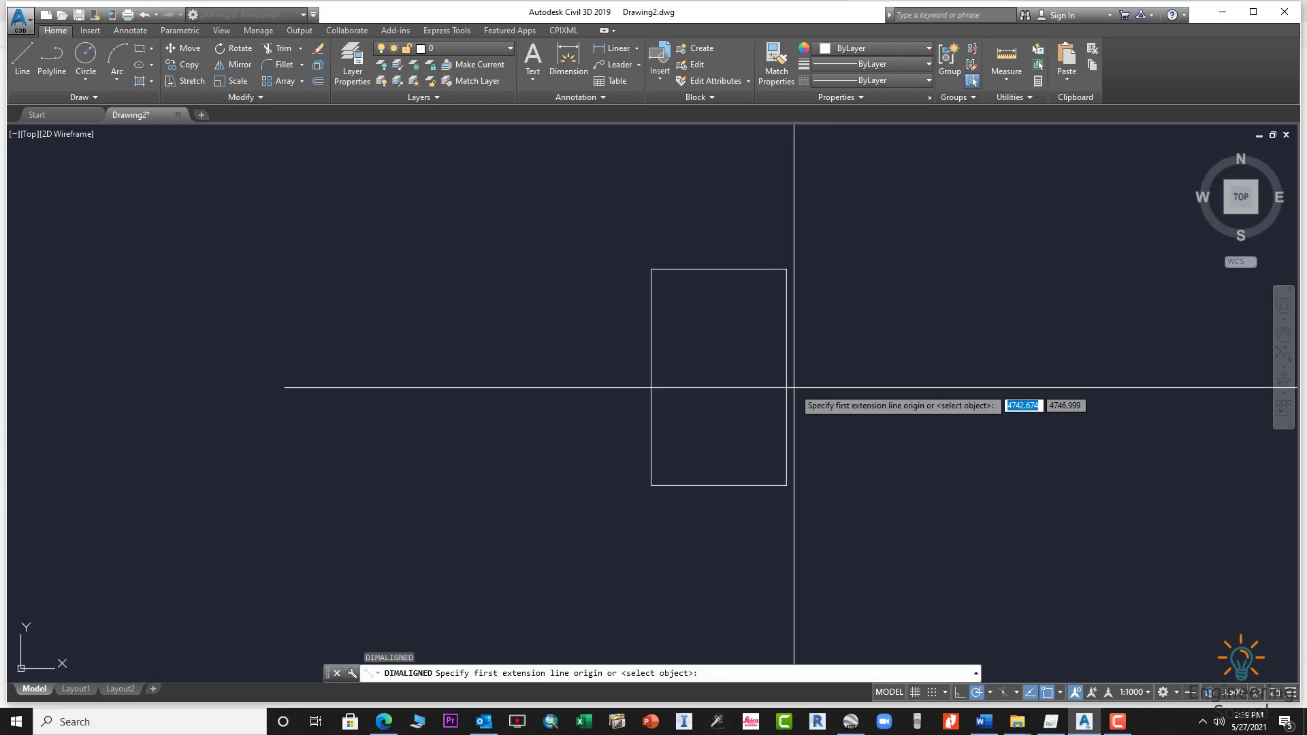
click(651, 485)
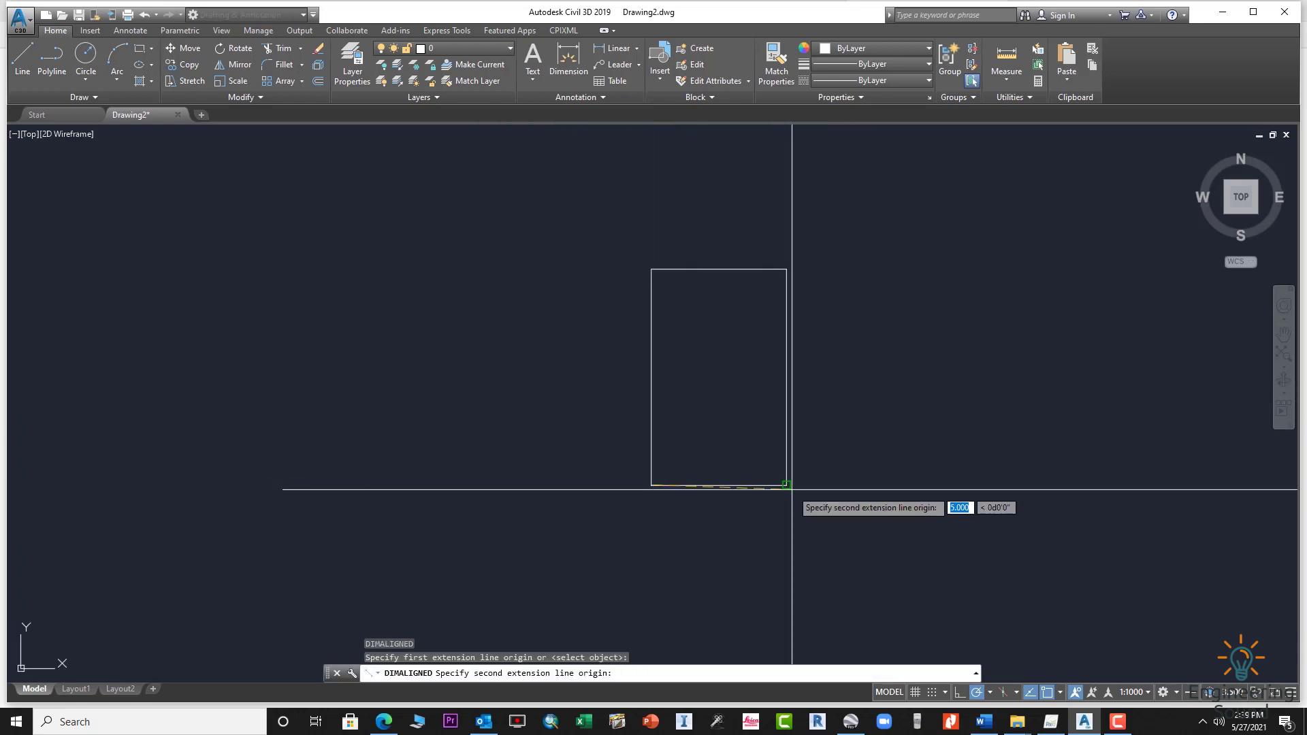
click(790, 487)
click(753, 447)
- Add an 8.0000 aligned dimension along the rectangle's left side
scroll(753, 447, up, 4)
key(Return)
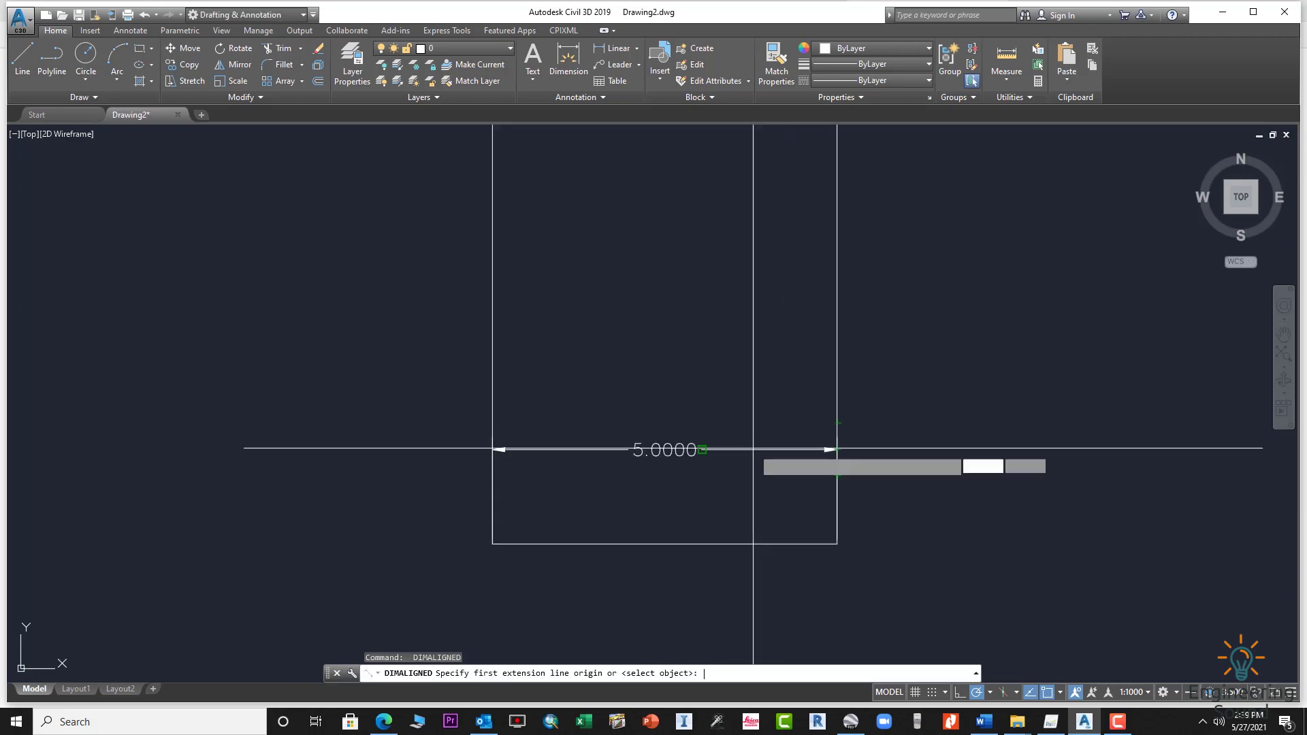
scroll(753, 448, down, 4)
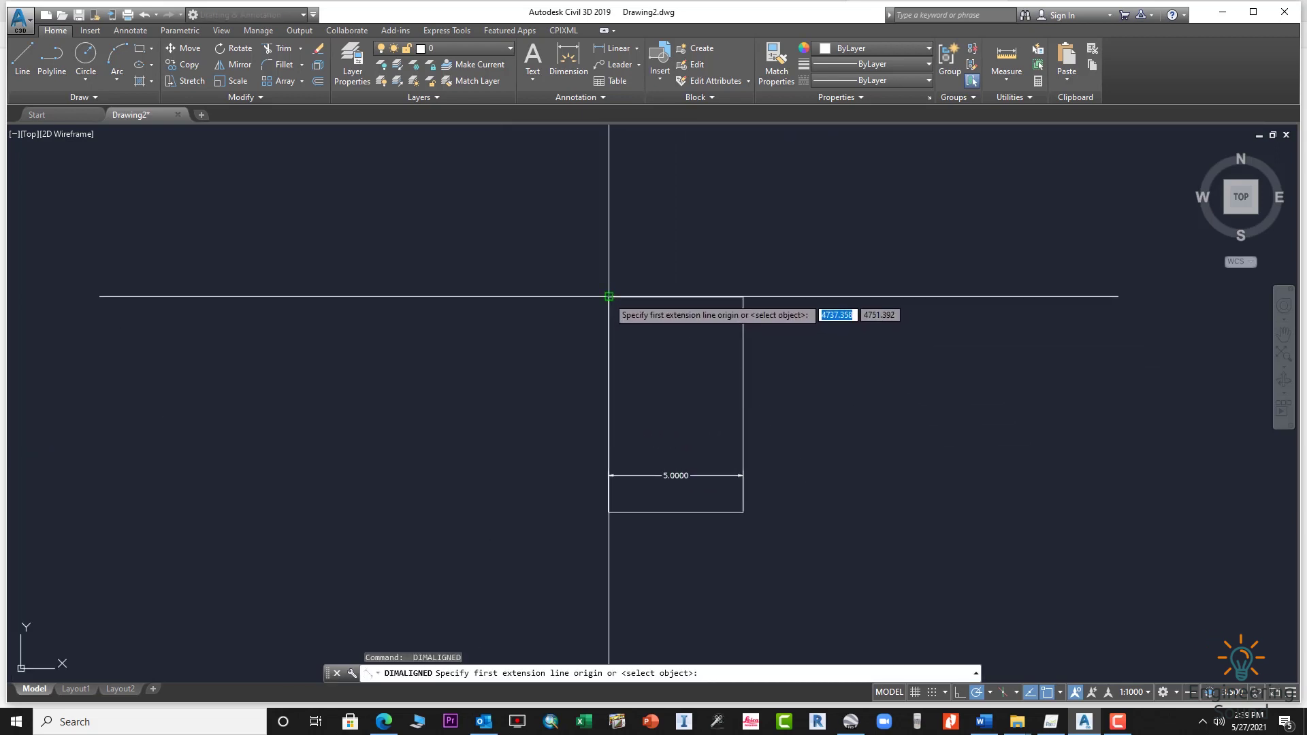
click(609, 296)
click(609, 512)
click(561, 391)
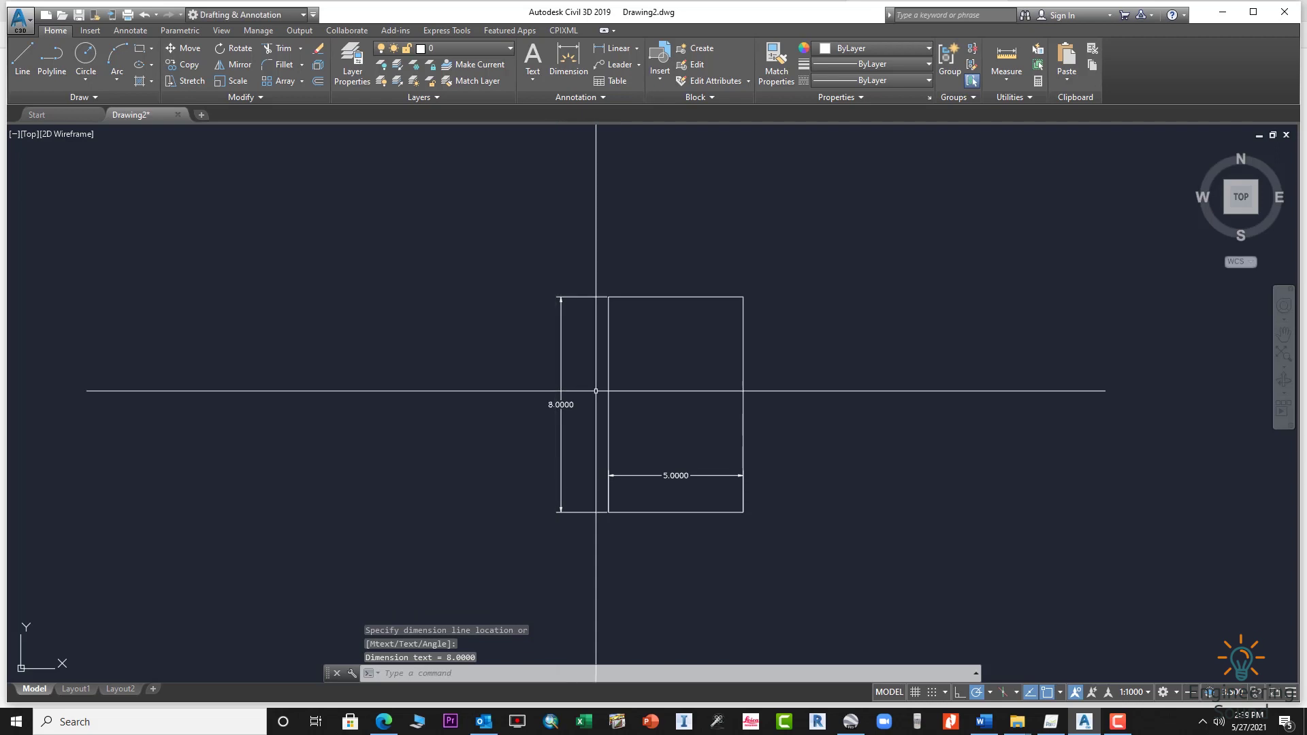
- Delete the 8.0000 dimension and pan to recenter the rectangle
scroll(569, 368, up, 4)
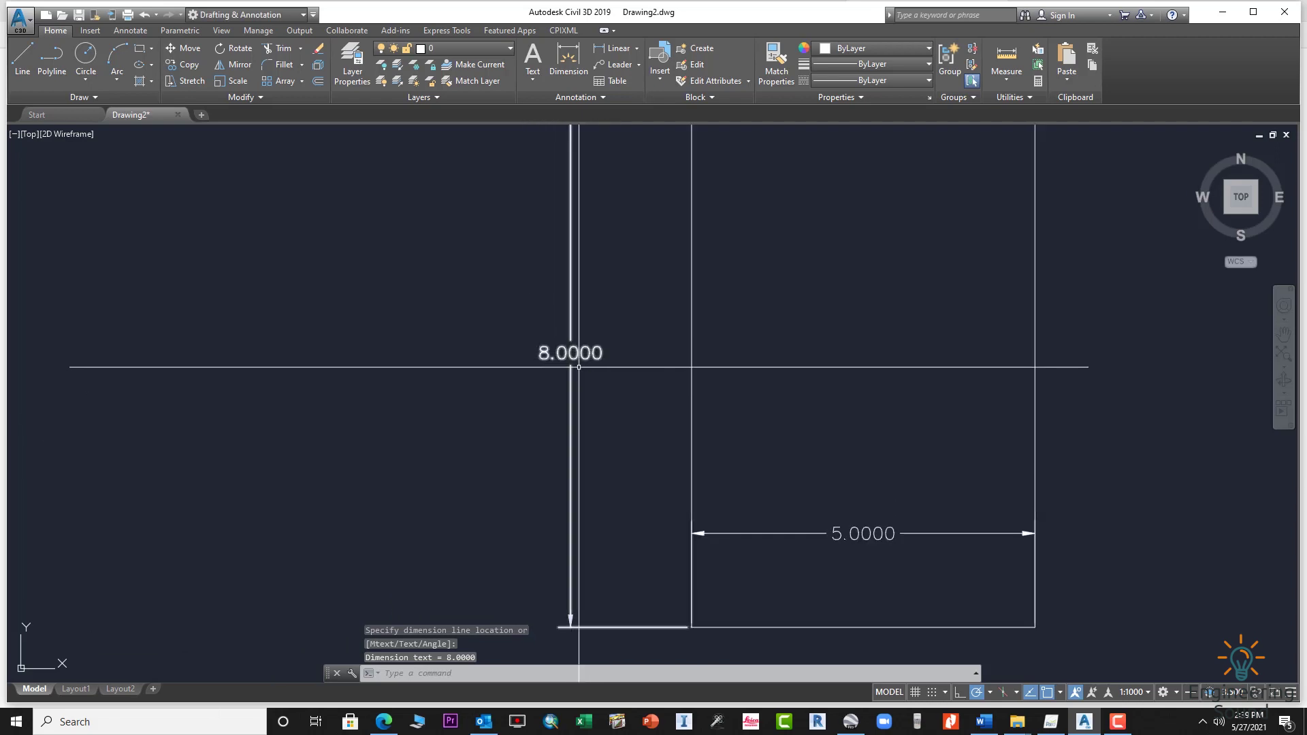
click(575, 437)
click(544, 438)
key(Delete)
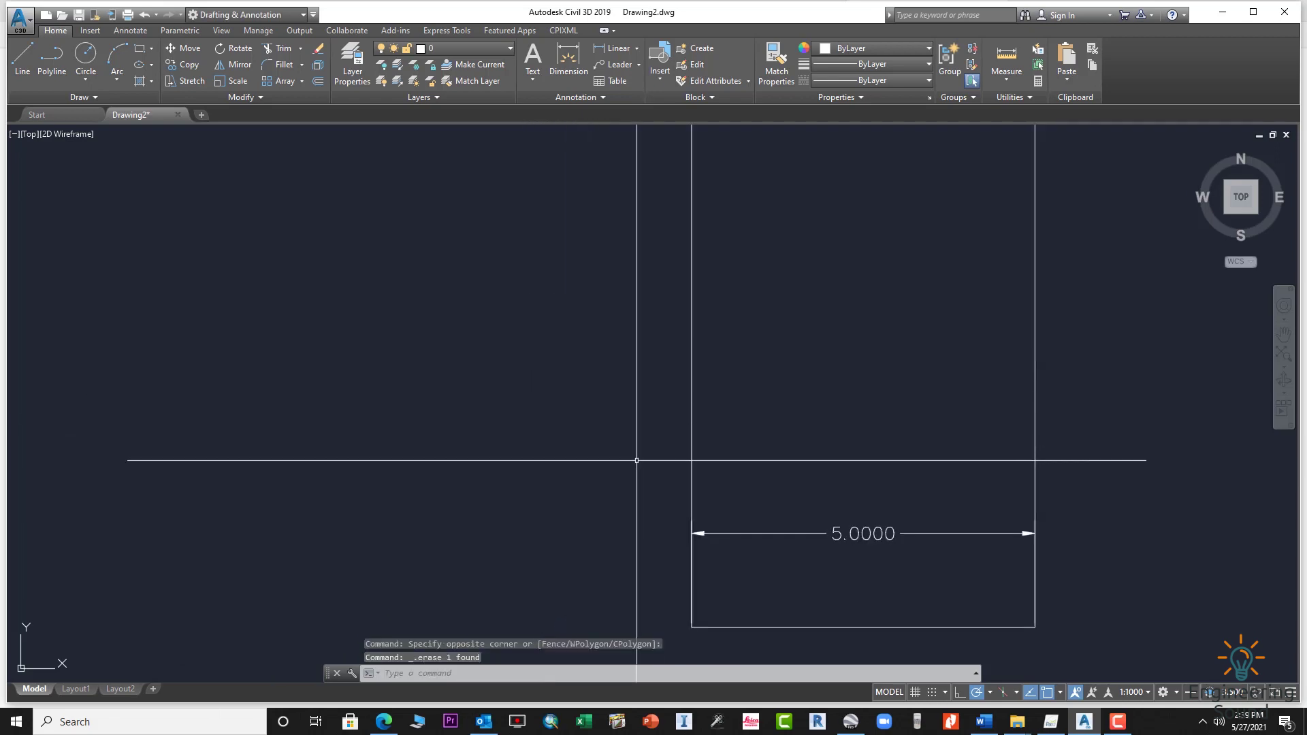
scroll(858, 563, down, 2)
middle_drag(753, 541, 675, 515)
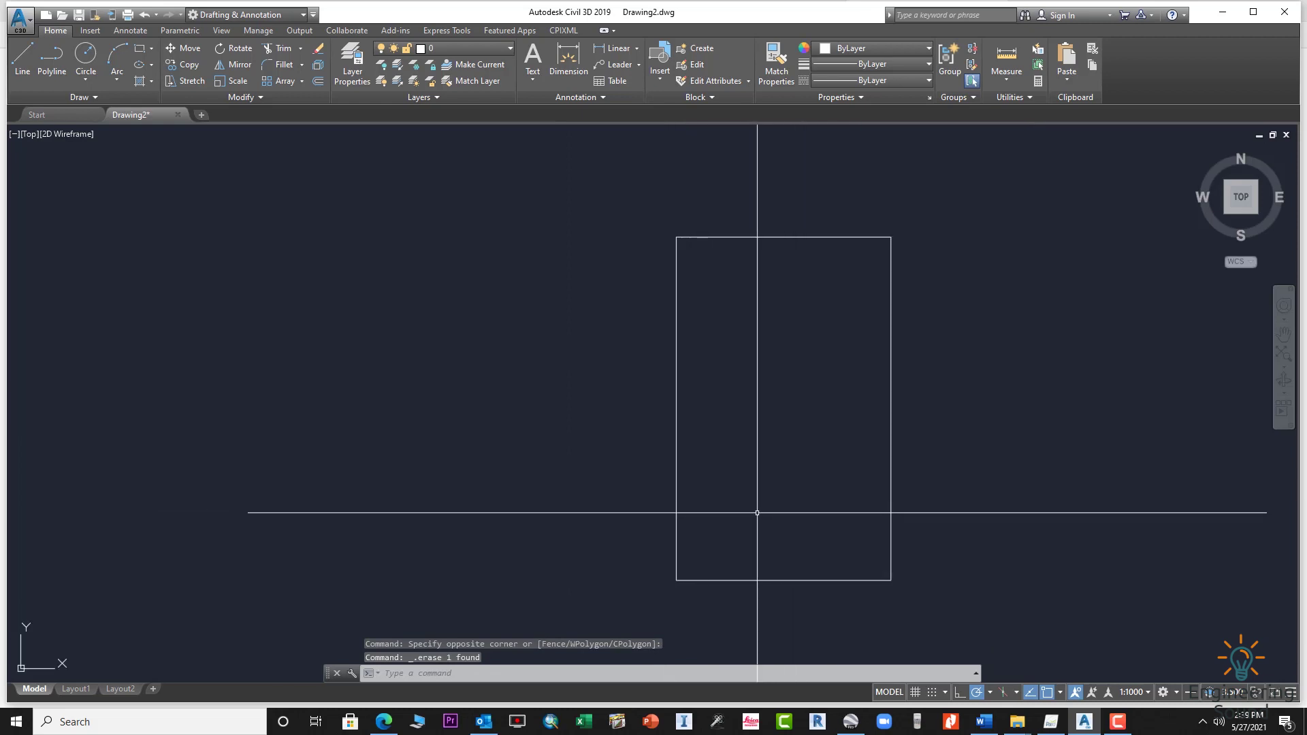
middle_drag(775, 503, 677, 468)
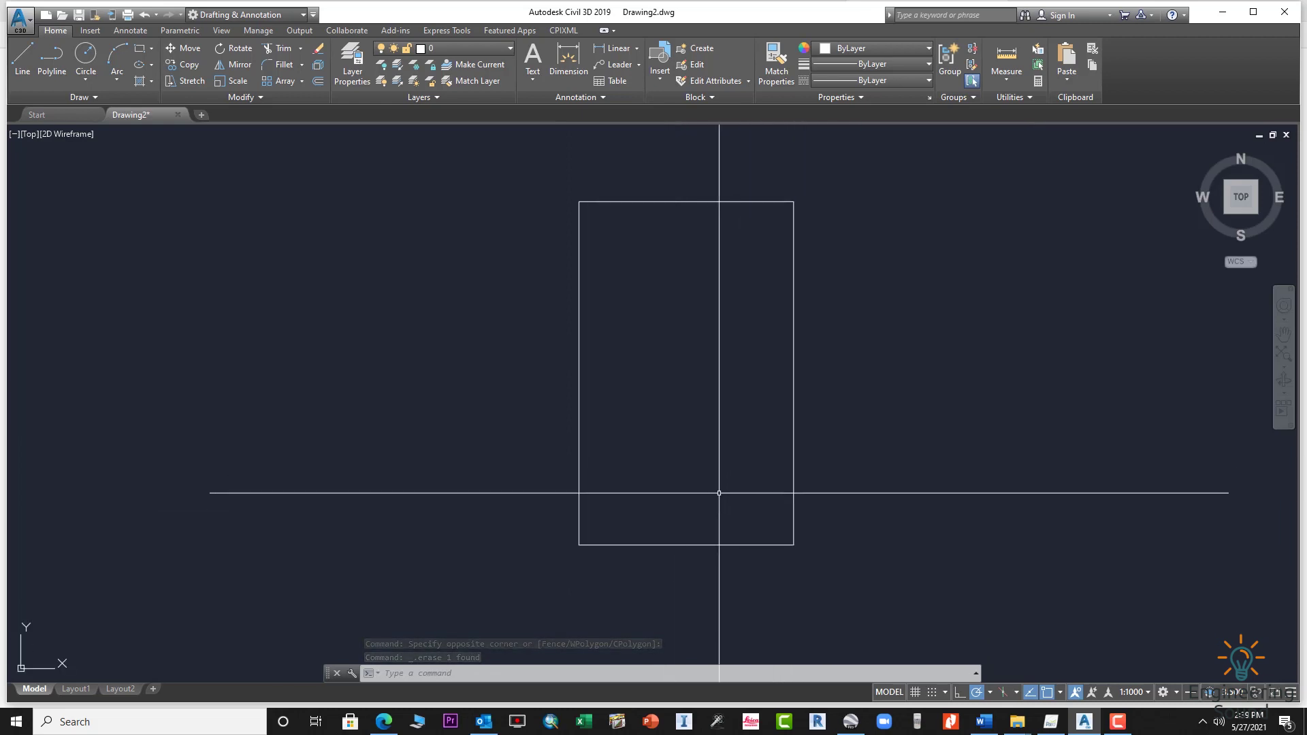
- Launch SCALEAXIS and window-select the 5 by 8 rectangle
text(scale)
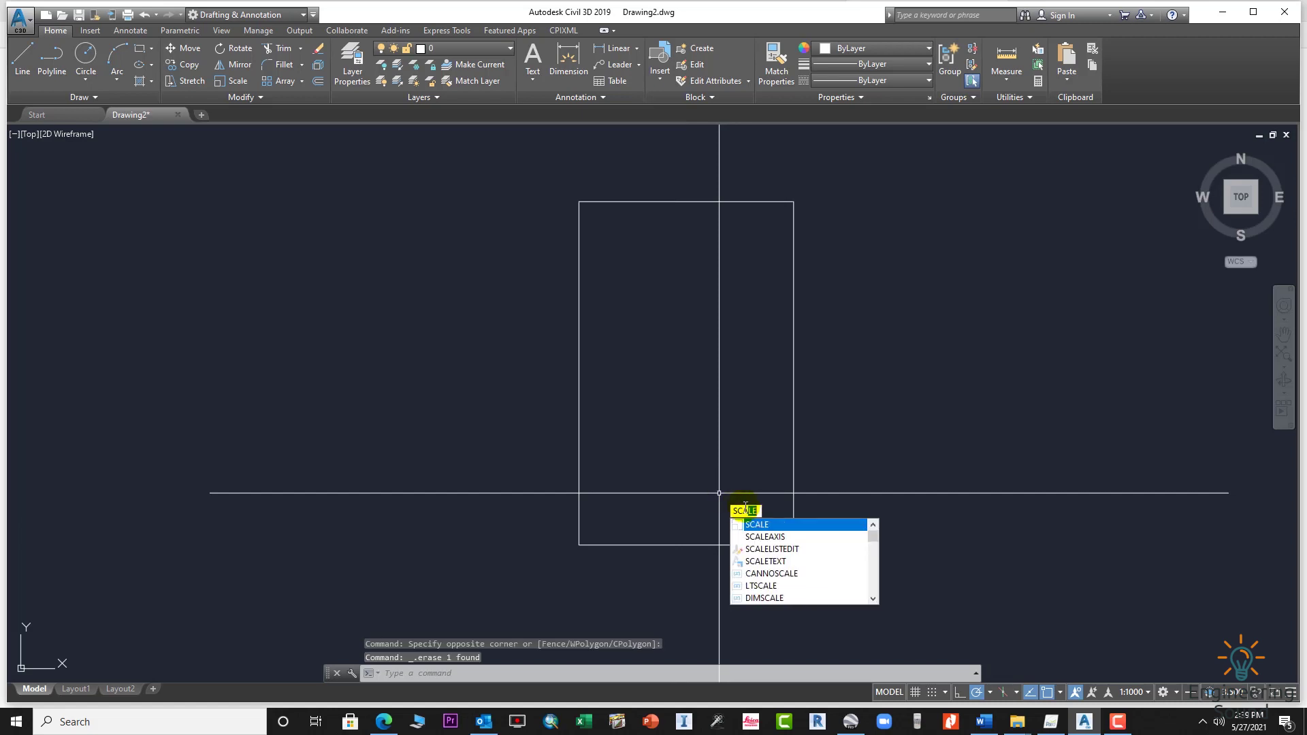
click(777, 538)
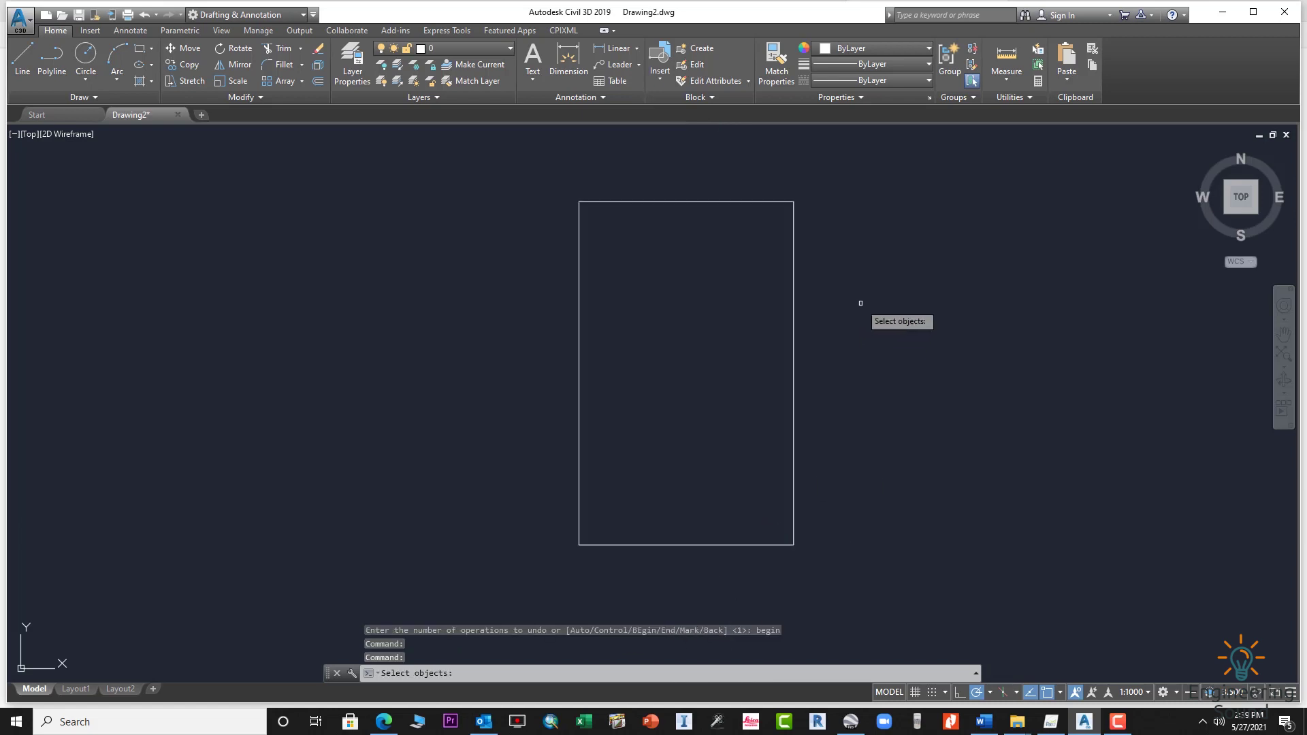
click(813, 193)
click(564, 581)
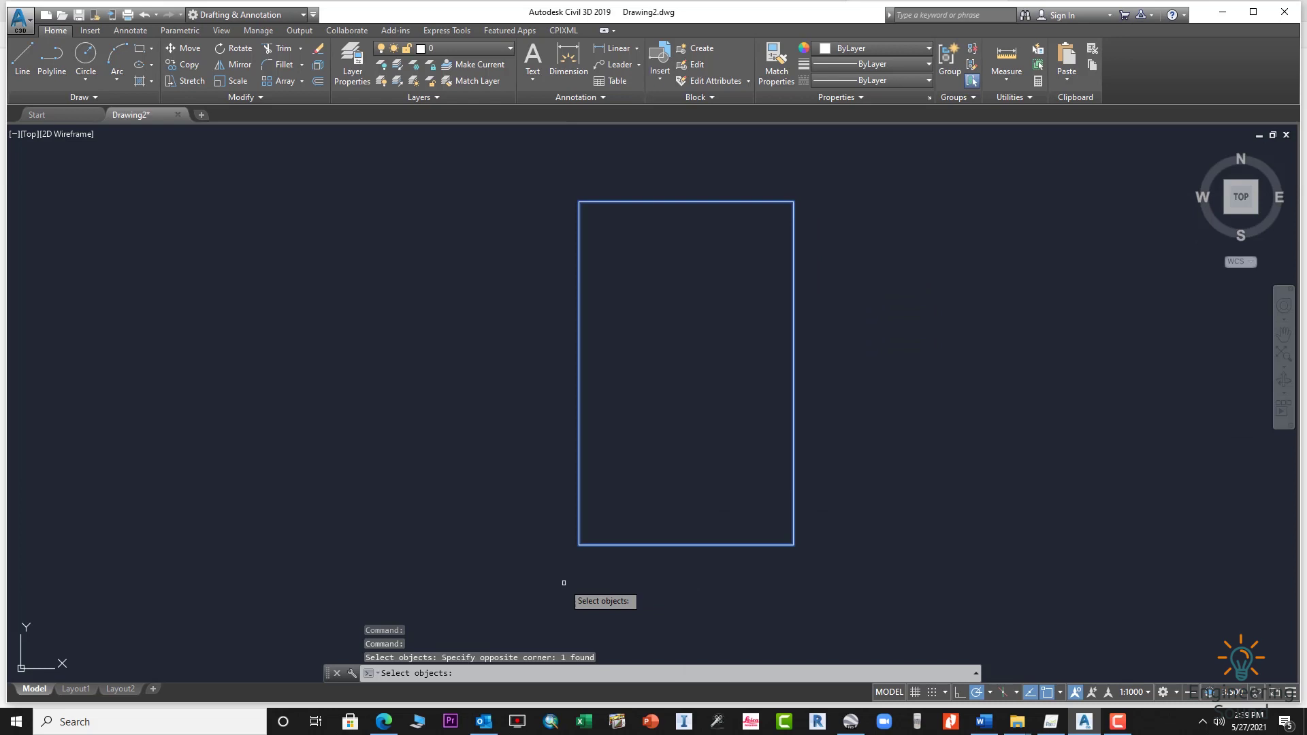
key(Return)
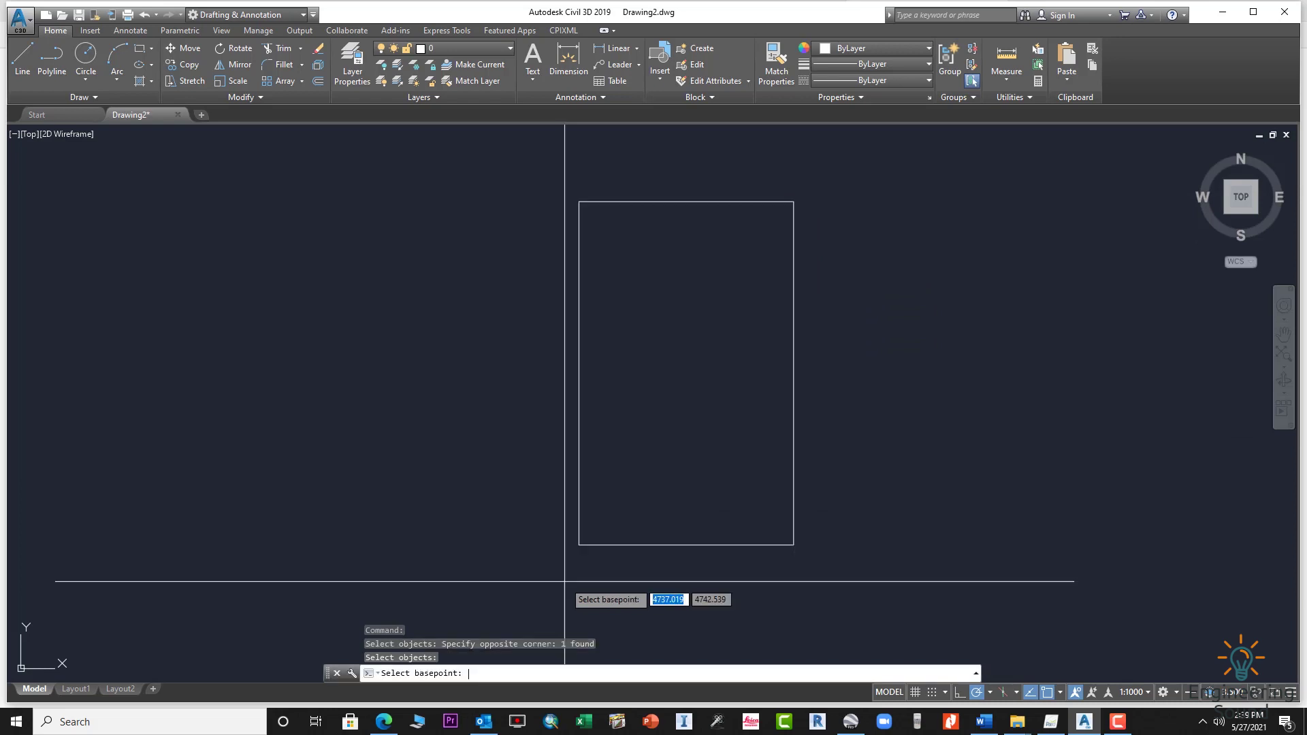
- Use the lower-left corner as base point, Y as axis, and 2 as scale factor
click(579, 544)
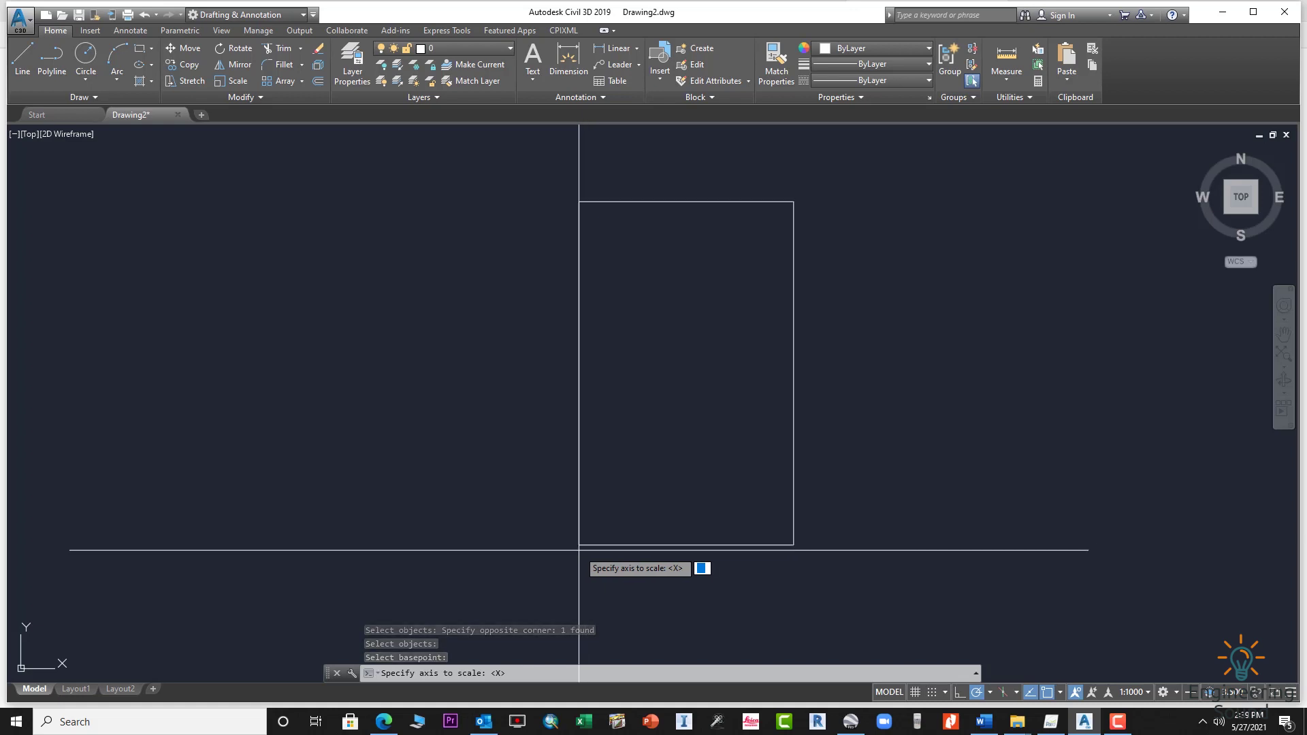
click(579, 550)
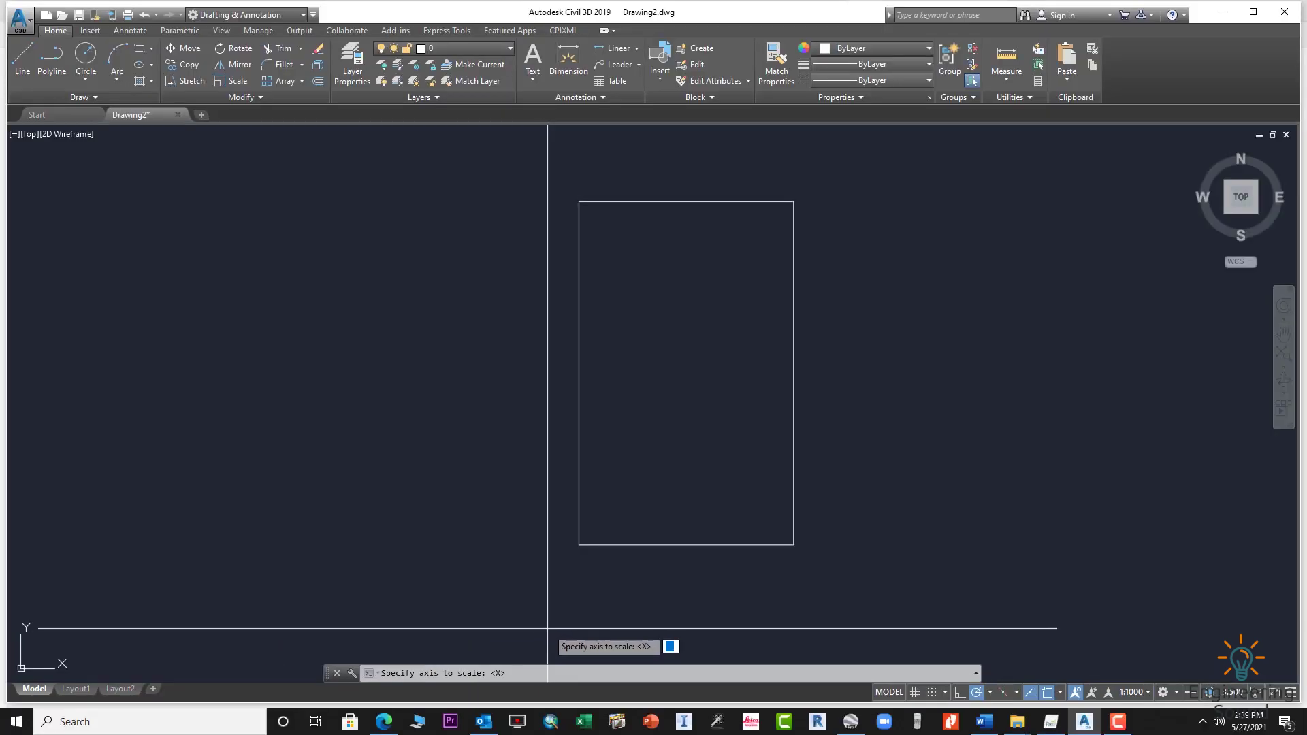
key(Return)
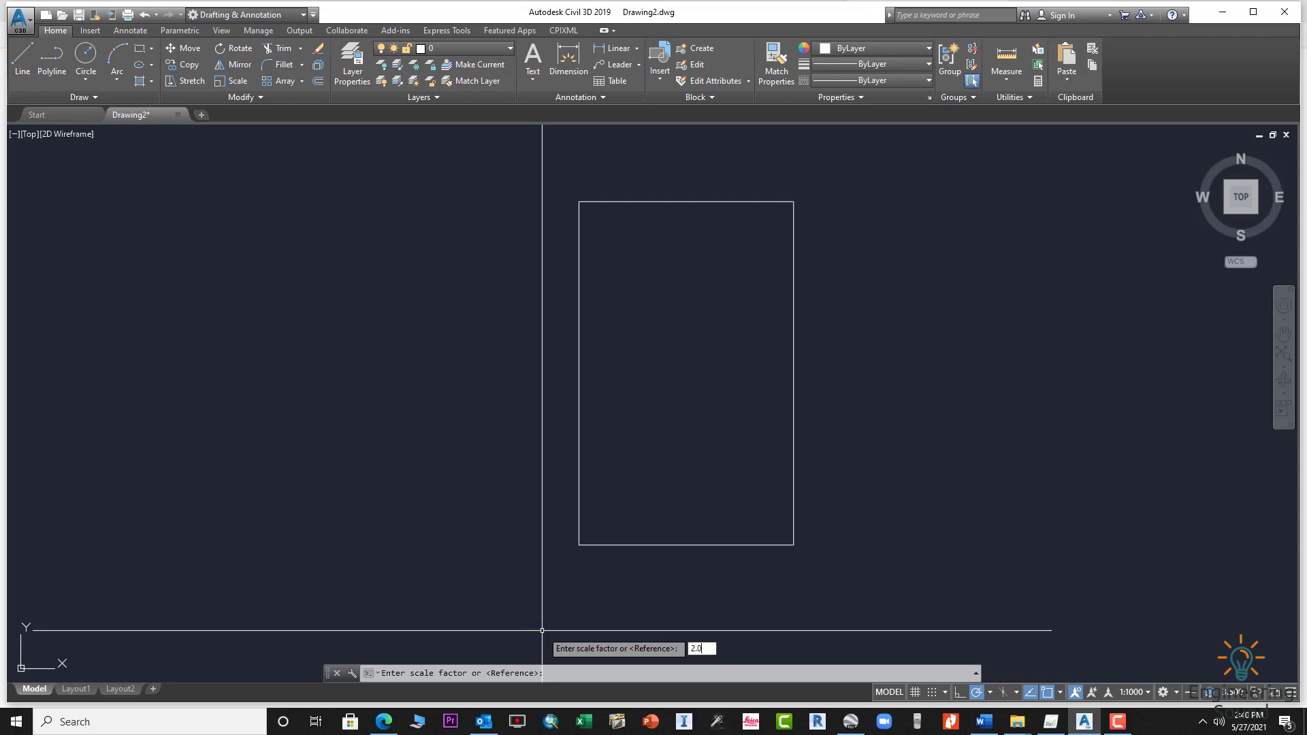
key(Escape)
- Start an aligned height dimension on the left side, then cancel it
text(t)
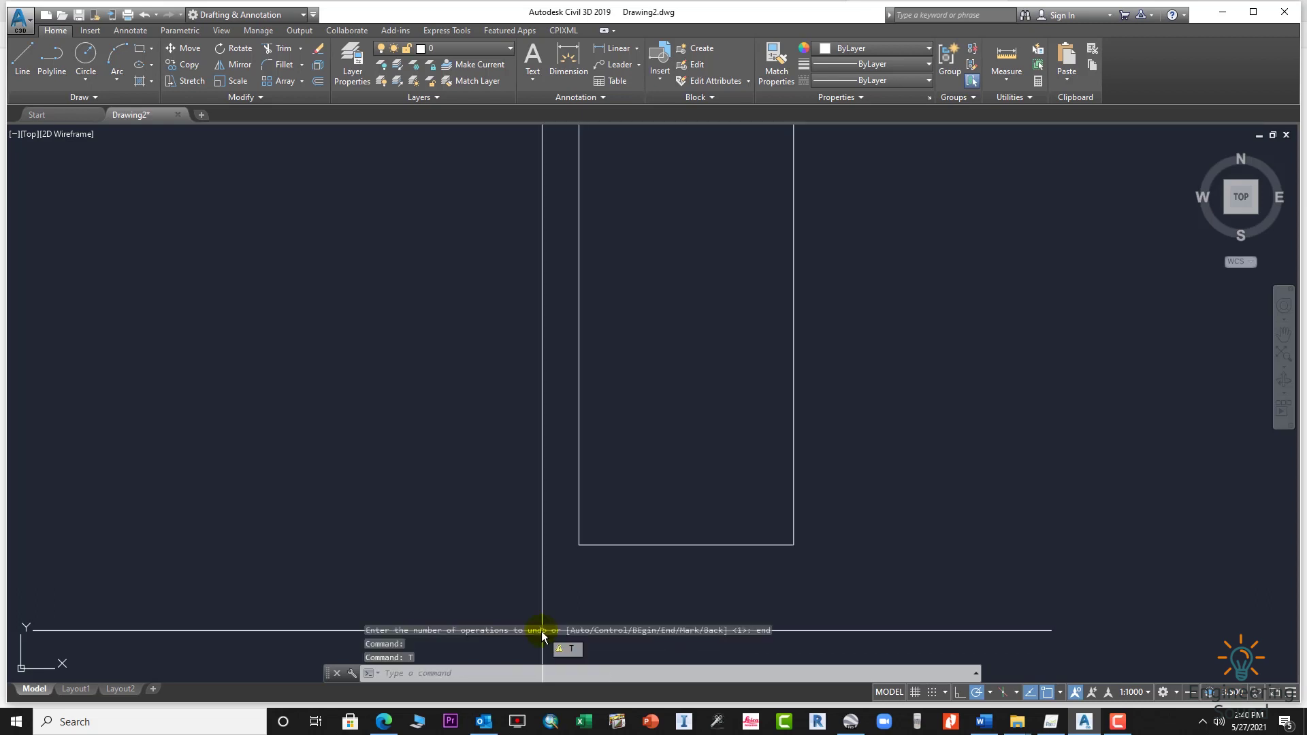
scroll(788, 581, down, 8)
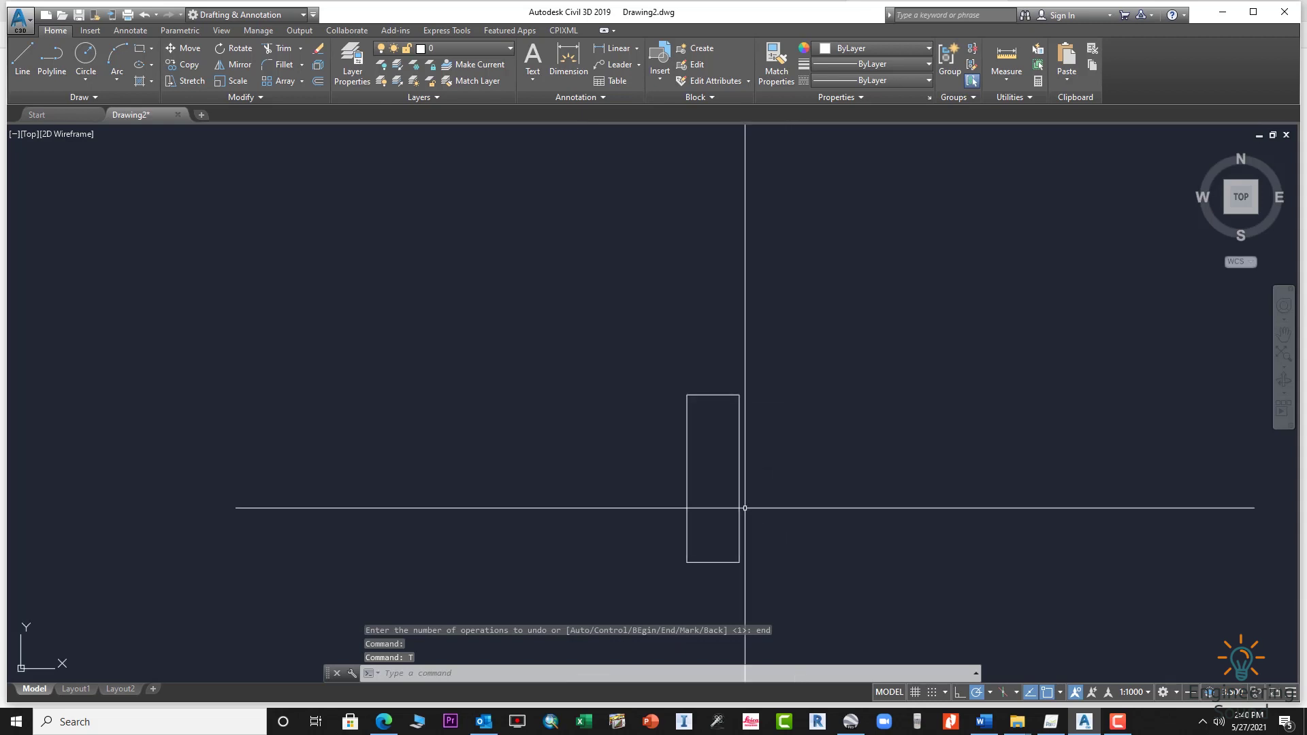
key(Escape)
text(dal)
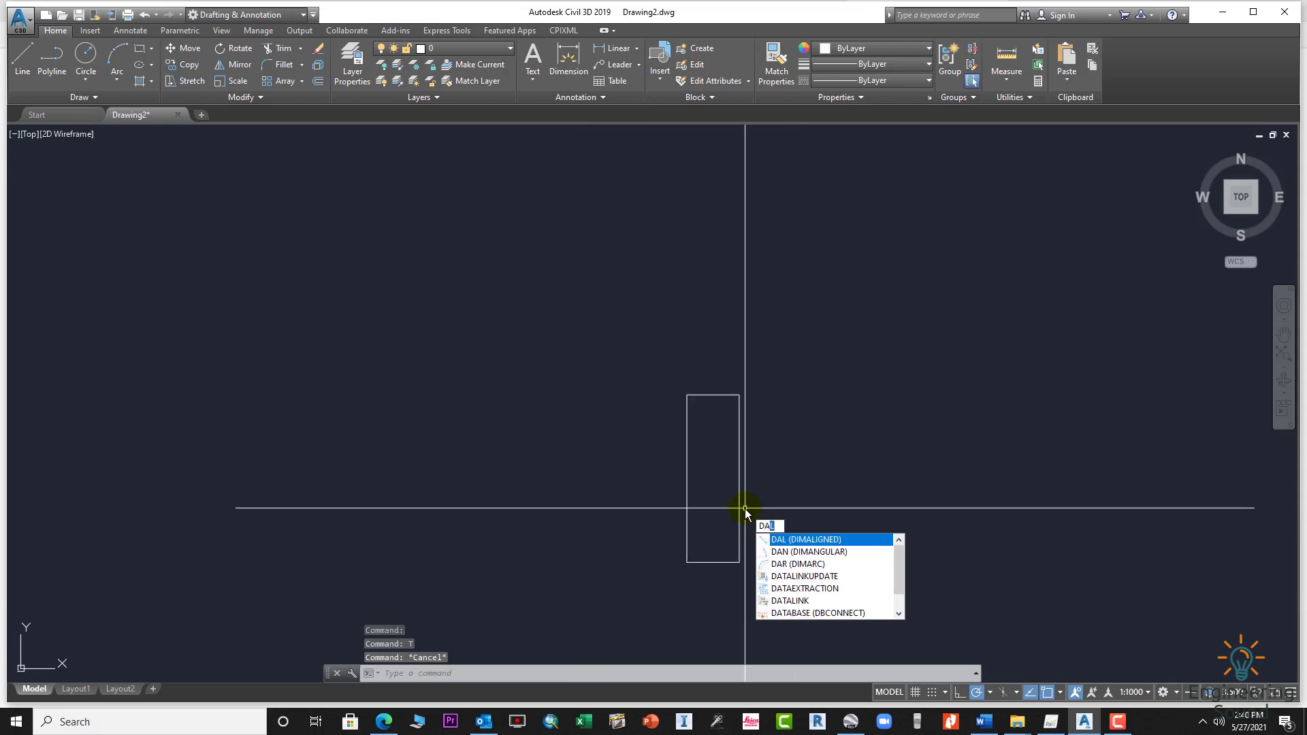
key(Return)
scroll(653, 522, up, 2)
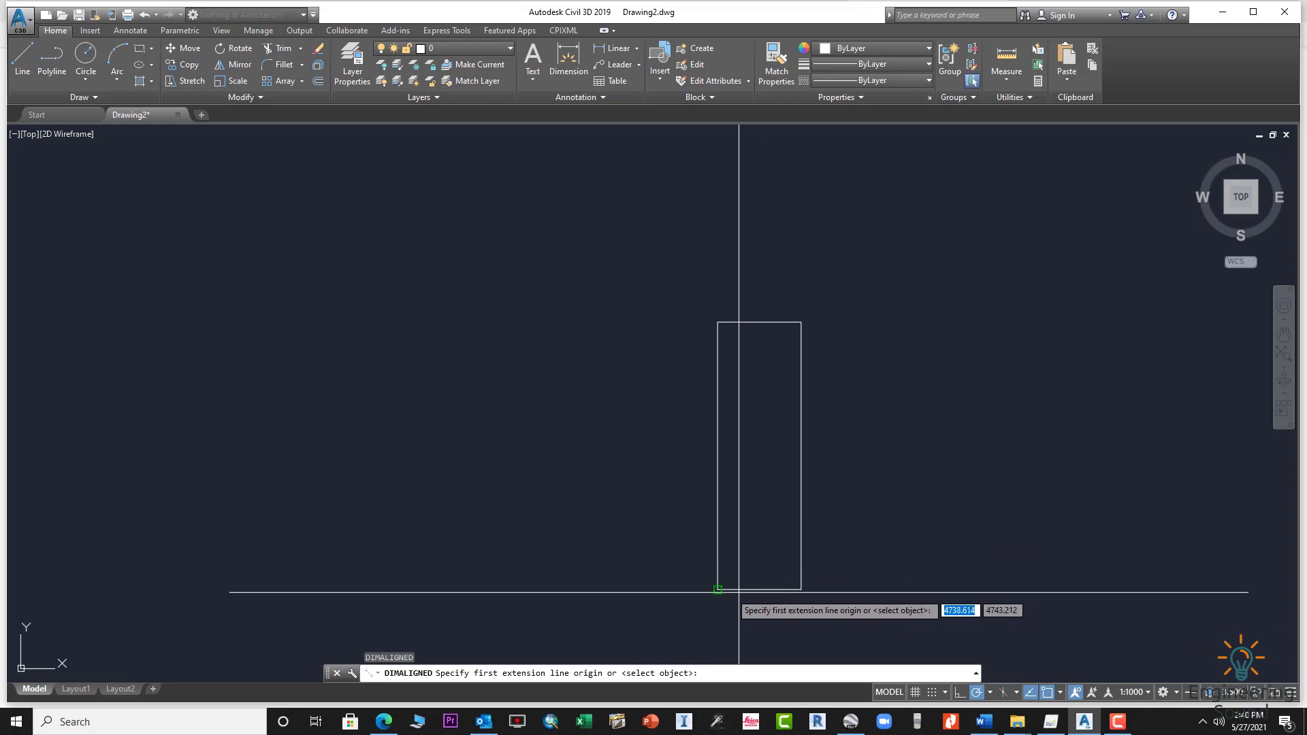
click(717, 590)
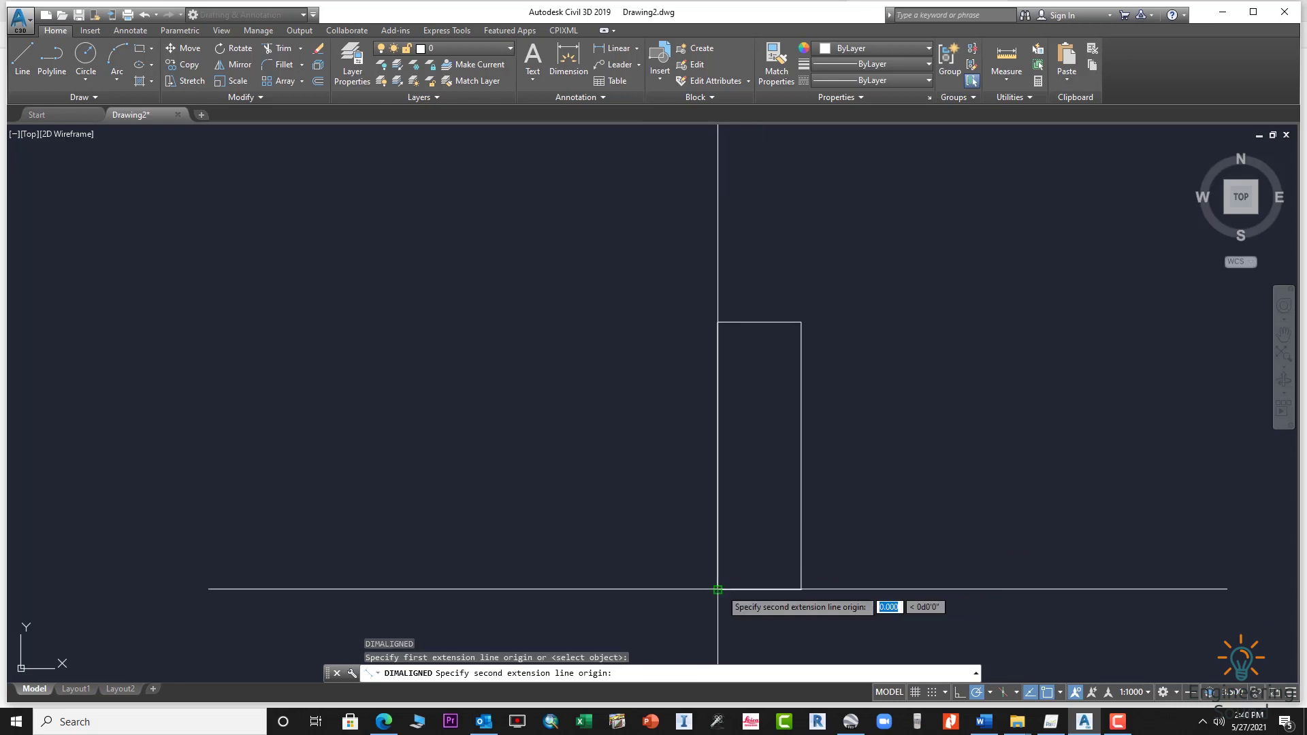
click(718, 322)
scroll(708, 461, up, 3)
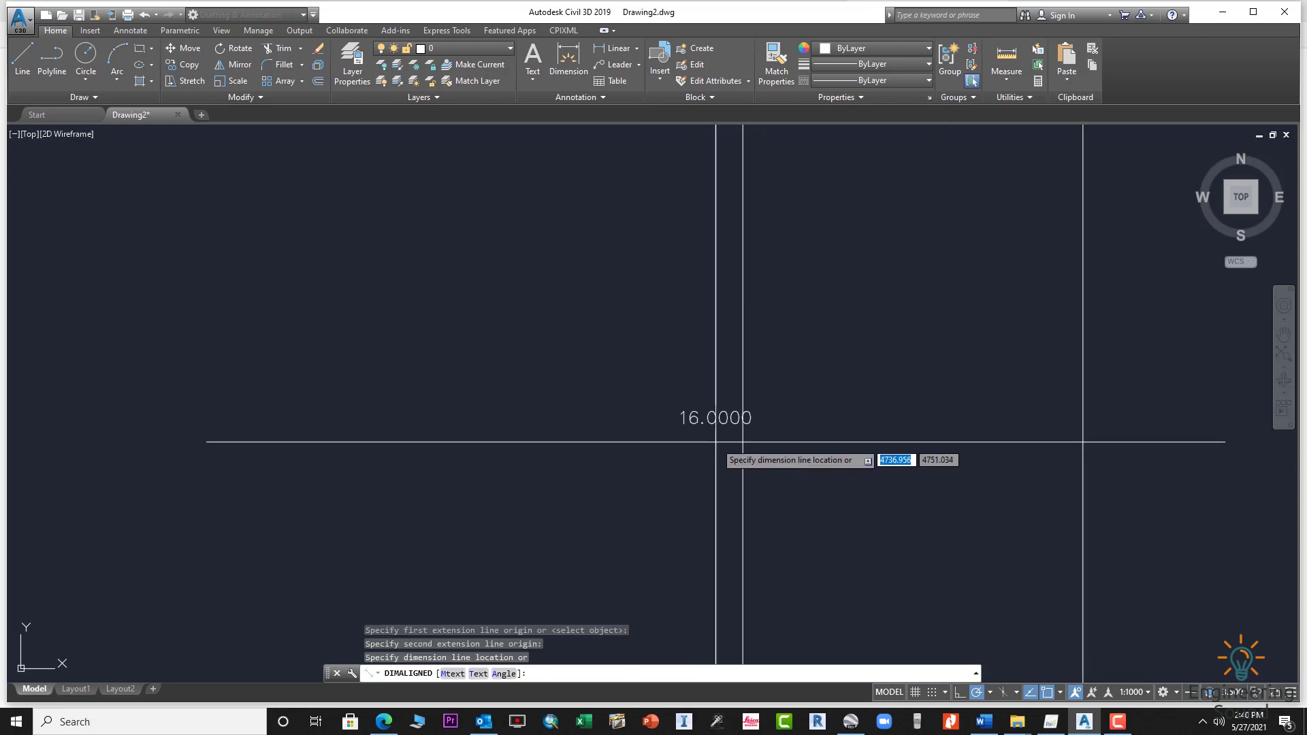
scroll(701, 435, down, 3)
key(Escape)
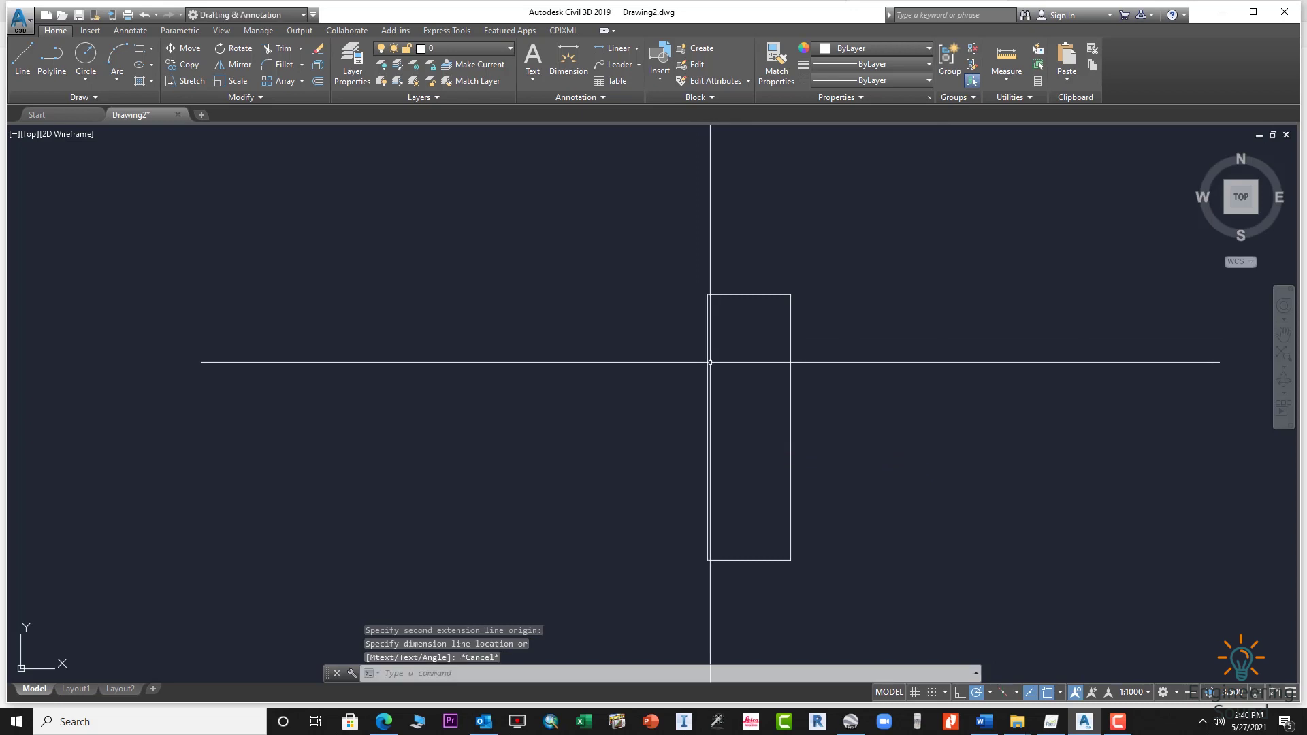
- Dimension the rectangle's top edge with a 5.0000 aligned dimension
key(Return)
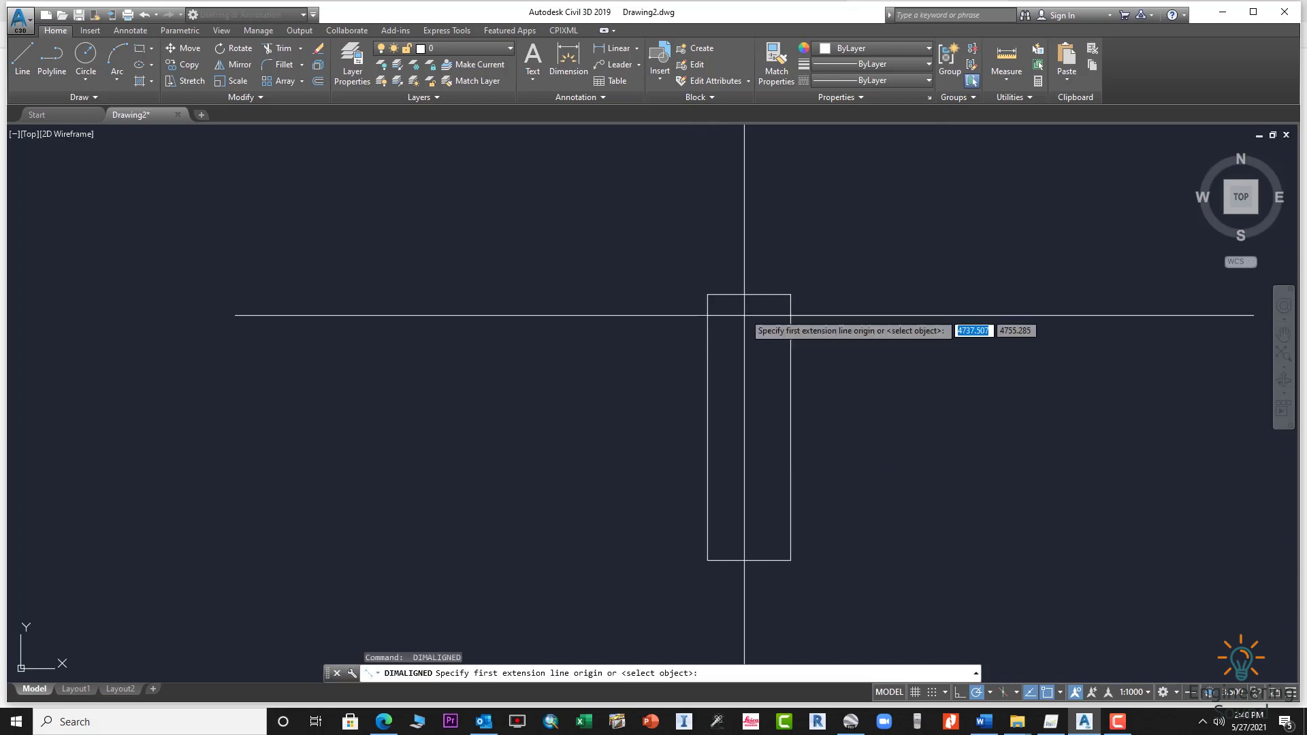
click(708, 295)
click(789, 294)
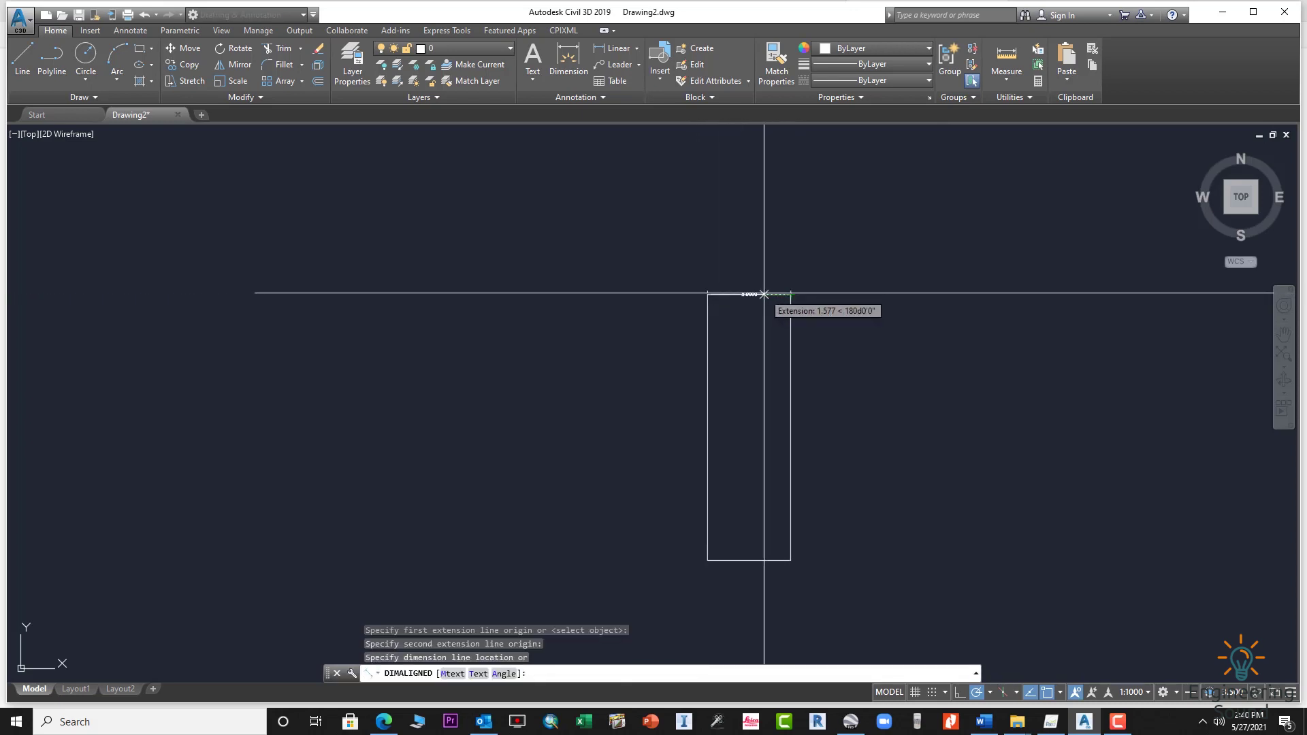
scroll(765, 293, up, 5)
click(769, 249)
scroll(718, 335, down, 4)
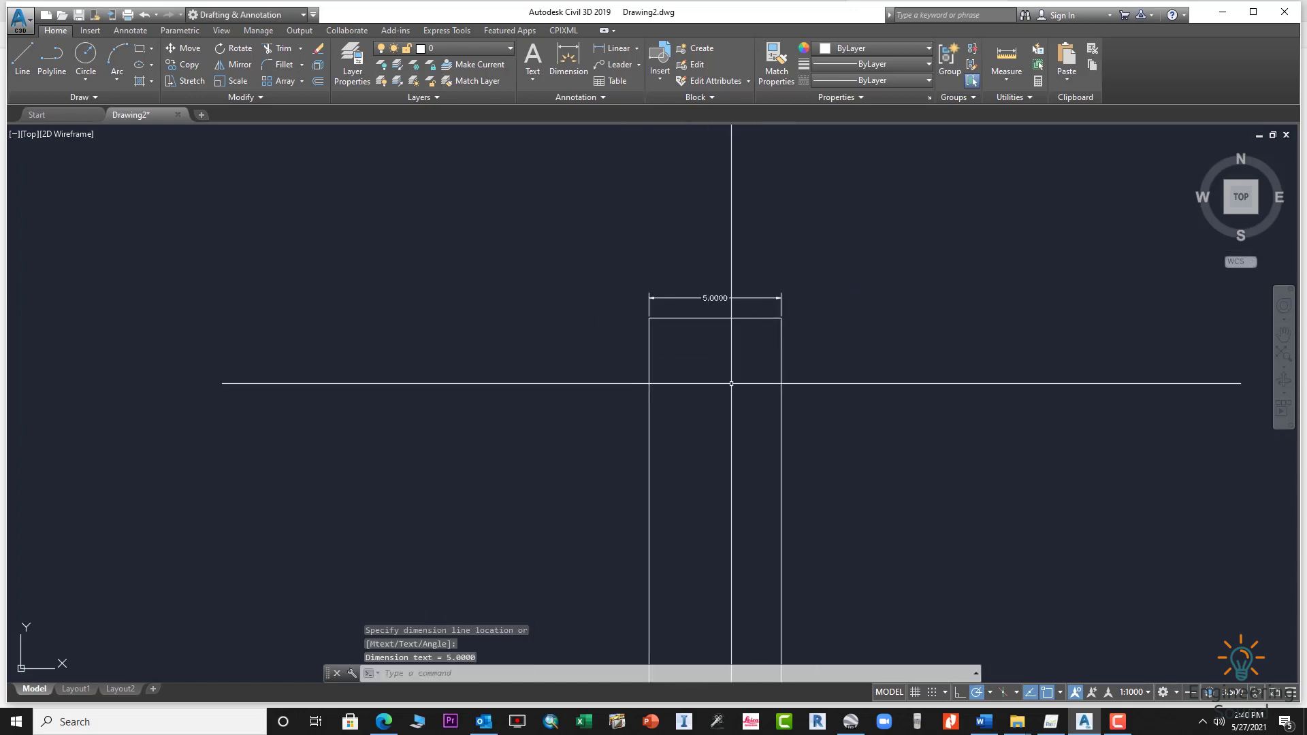
middle_drag(702, 437, 646, 345)
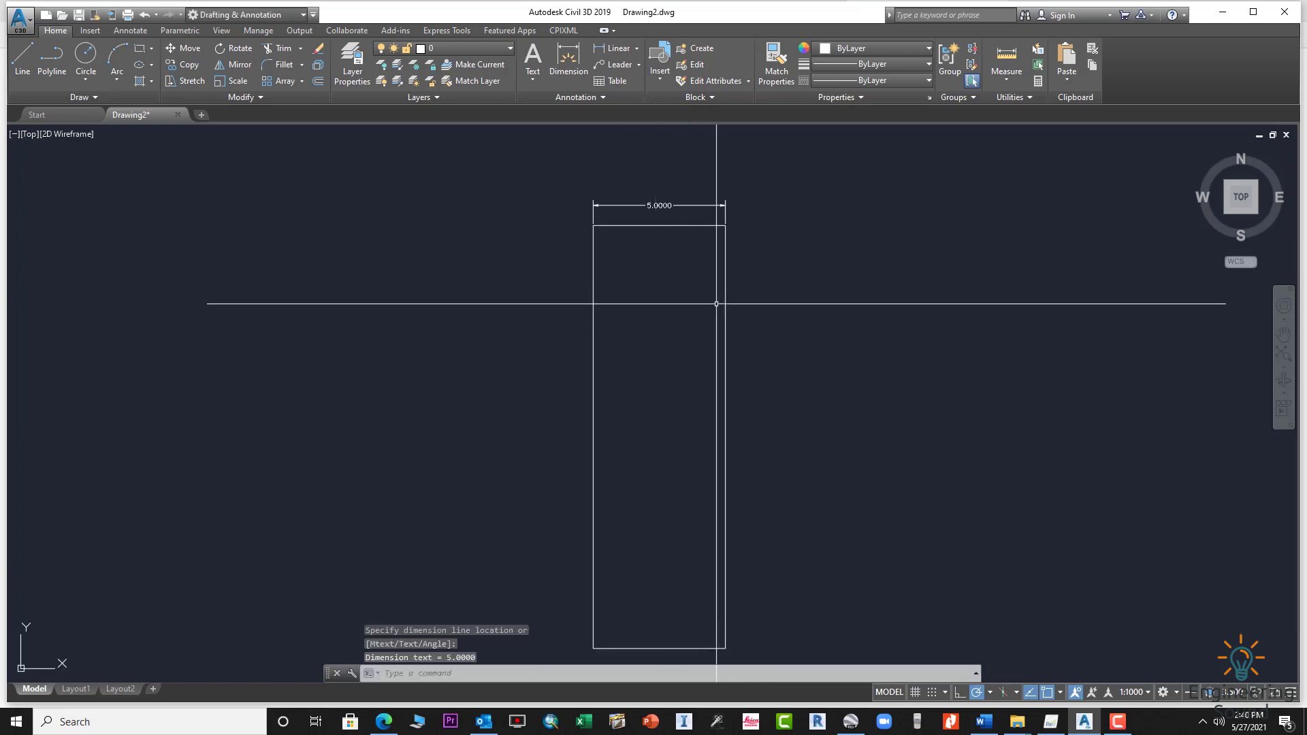
key(Escape)
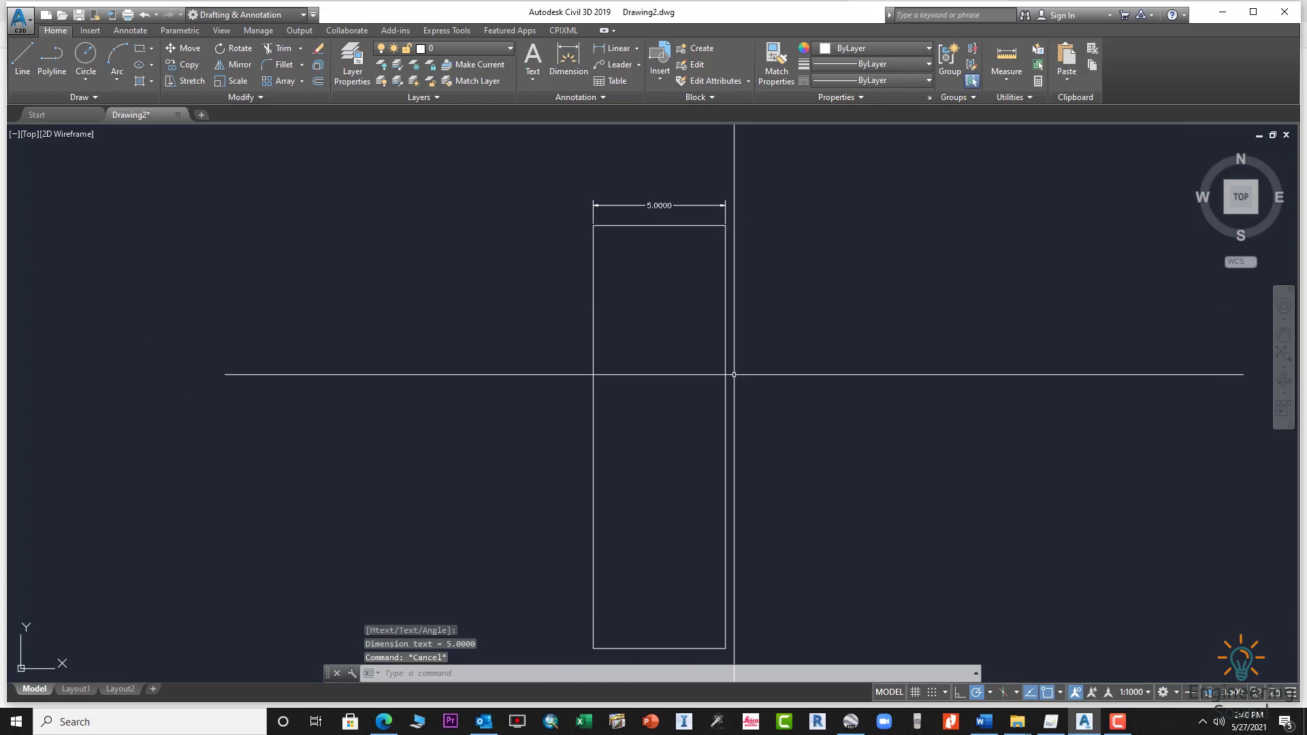
- Start another aligned dimension from the rectangle's lower-right corner
scroll(721, 341, down, 2)
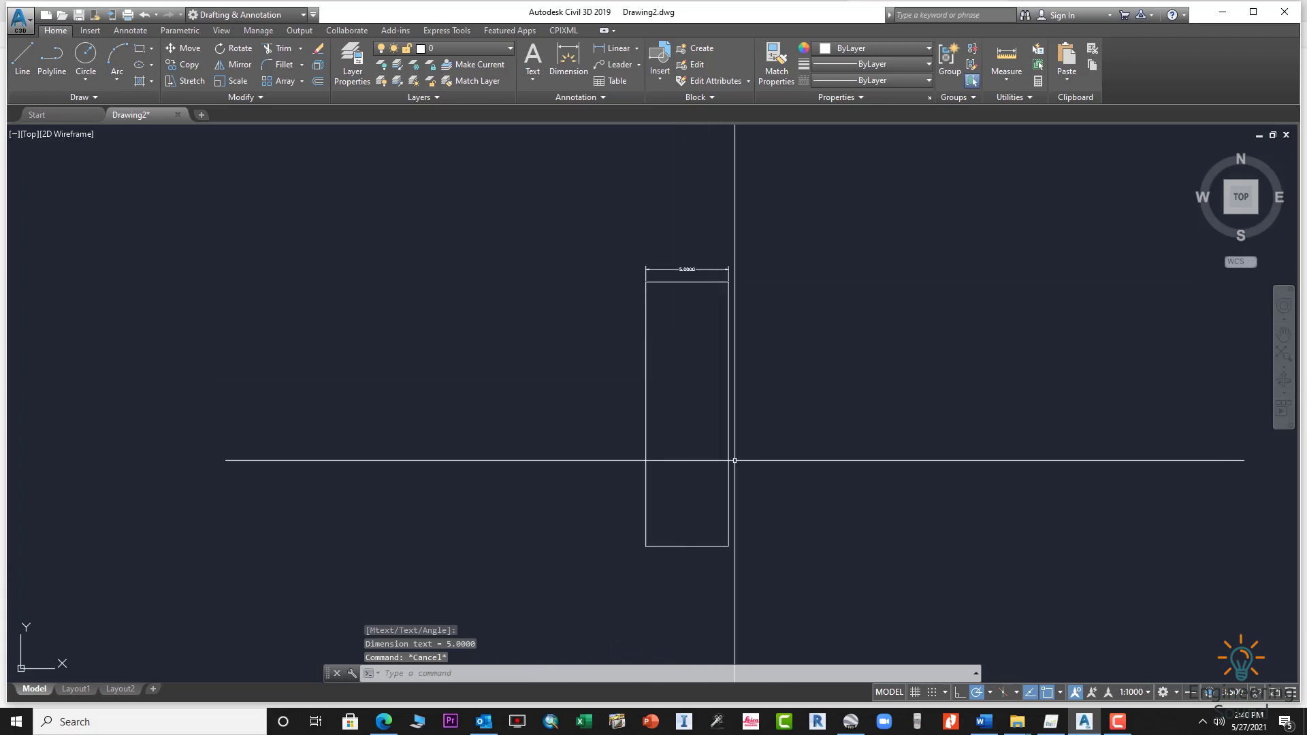
key(Return)
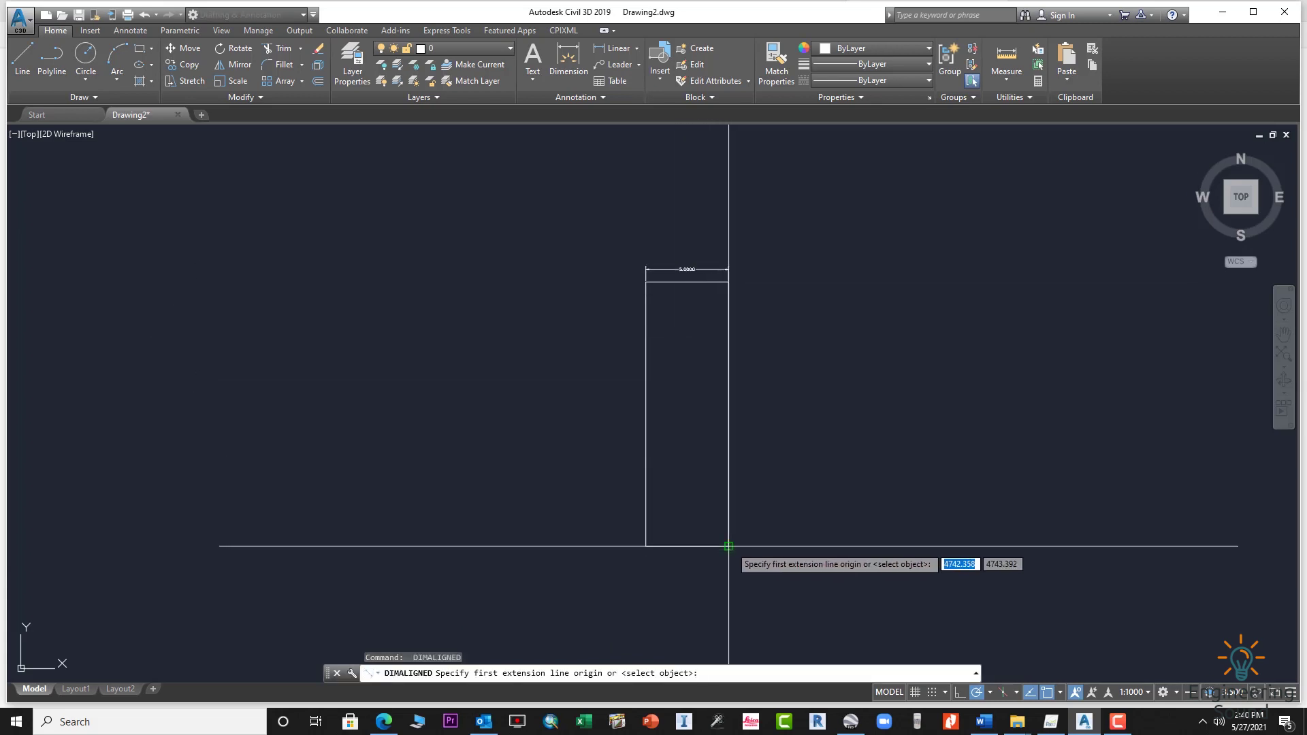
click(729, 546)
scroll(692, 314, down, 3)
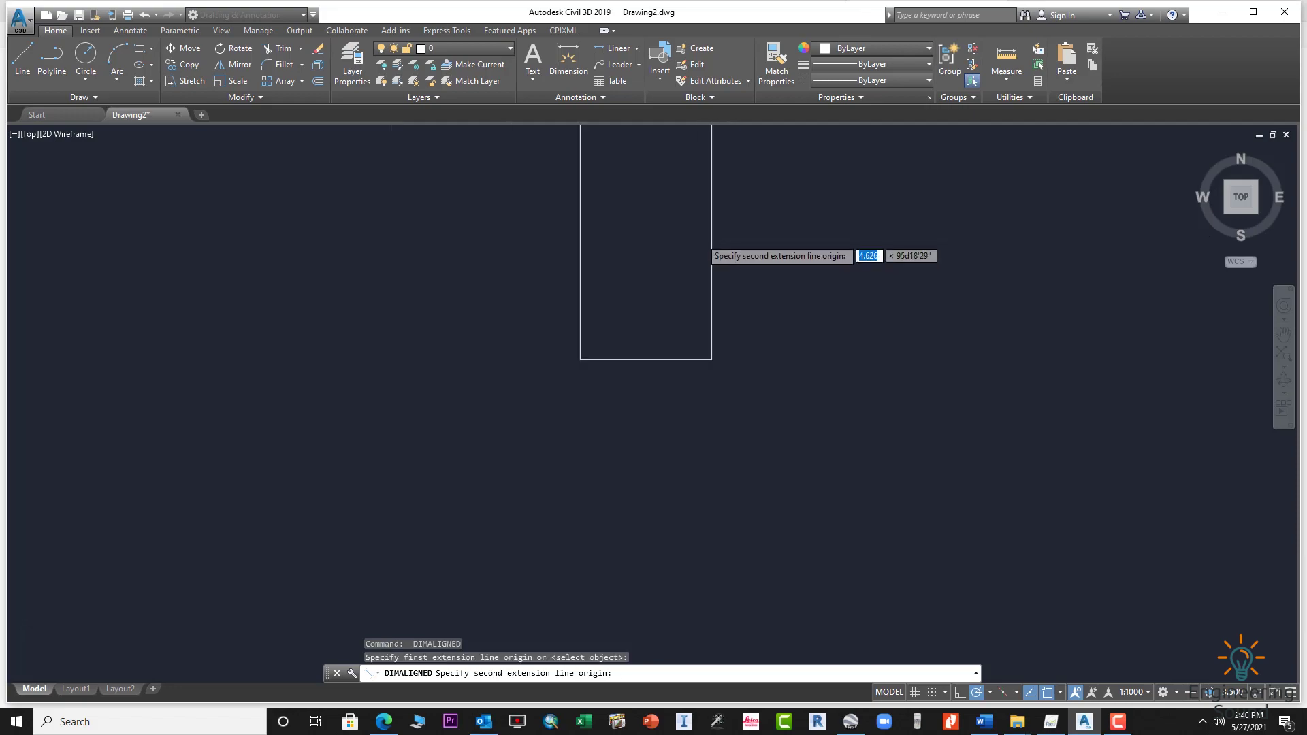